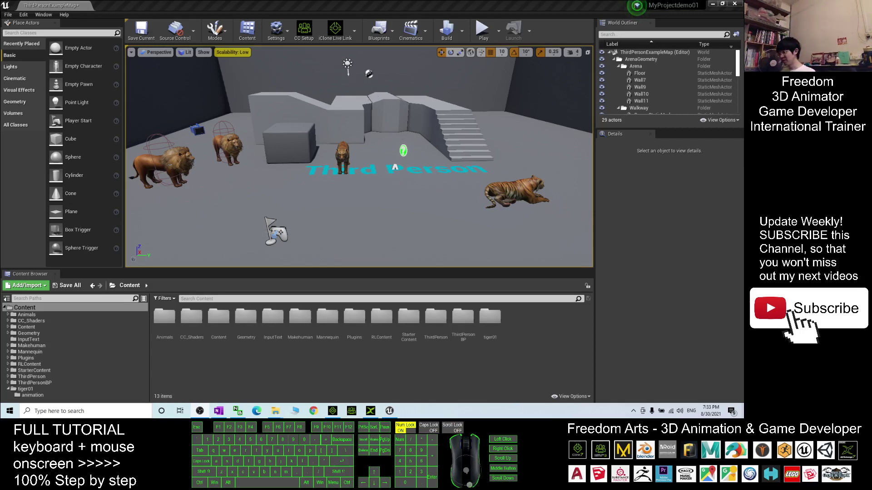
- Switch from the Unreal Editor's Third Person map to iClone 7 using the taskbar
{"action": "left_click", "coordinate": [332, 410]}
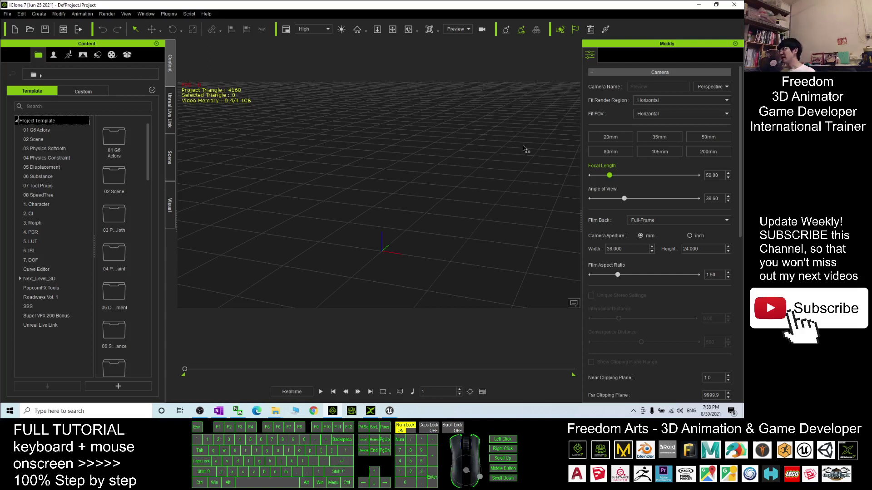
- Drag the python avatar from the Animal World Vol.5 avatar library into the iClone scene
{"action": "left_click", "coordinate": [56, 55]}
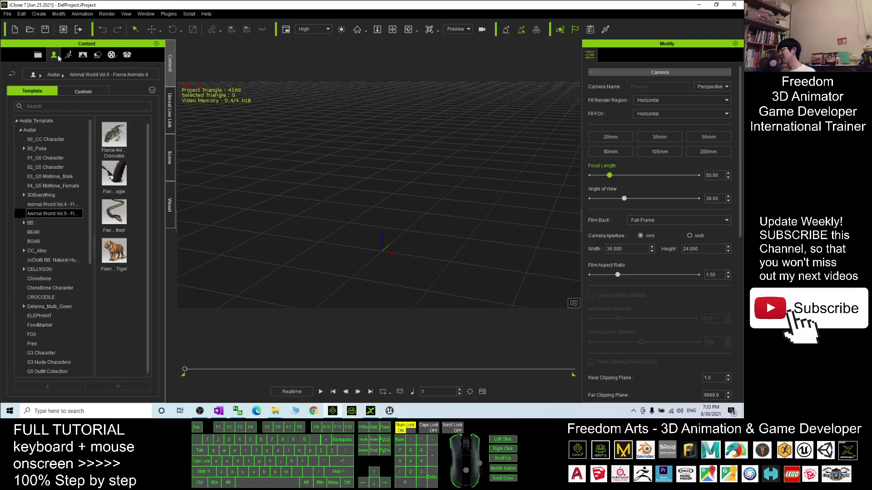
{"action": "left_click", "coordinate": [21, 130]}
{"action": "left_click", "coordinate": [20, 130]}
{"action": "left_click", "coordinate": [48, 205]}
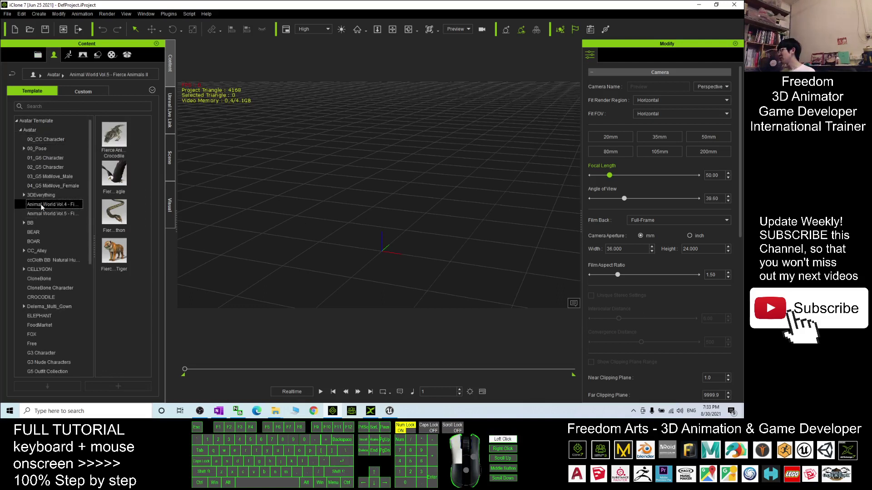
{"action": "left_click", "coordinate": [48, 213]}
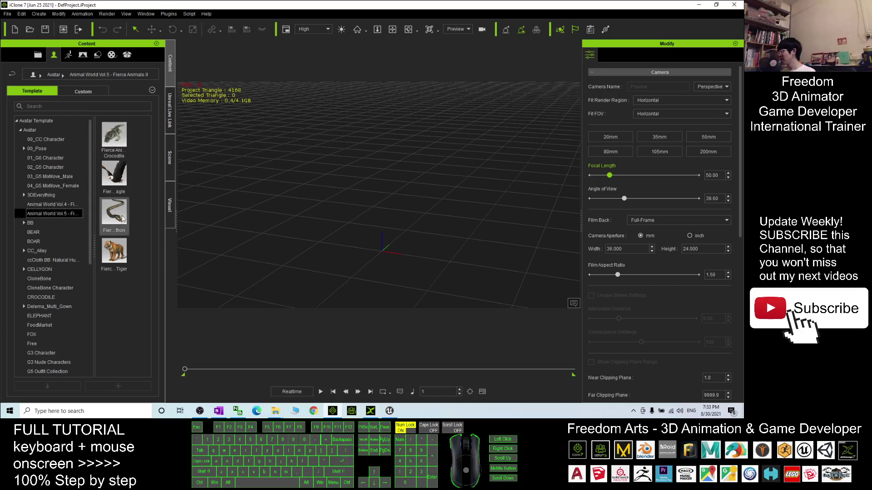
{"action": "left_click_drag", "start_coordinate": [113, 220], "coordinate": [400, 199]}
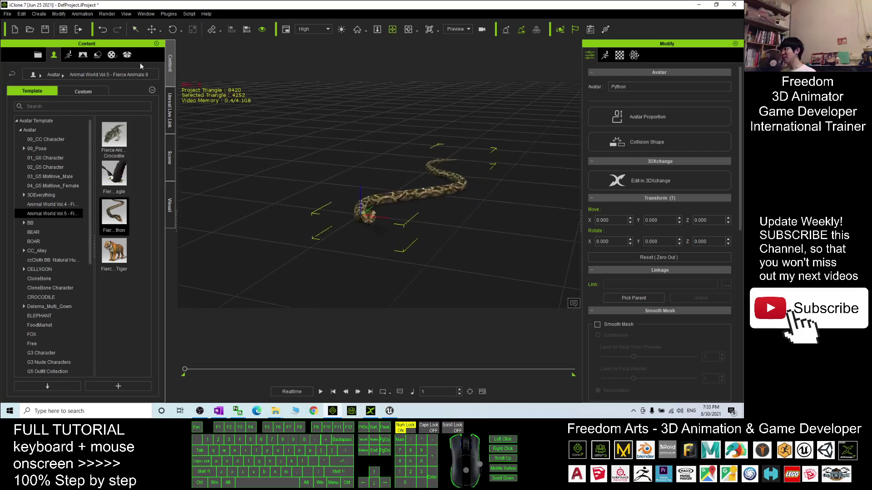
{"action": "left_click", "coordinate": [169, 110]}
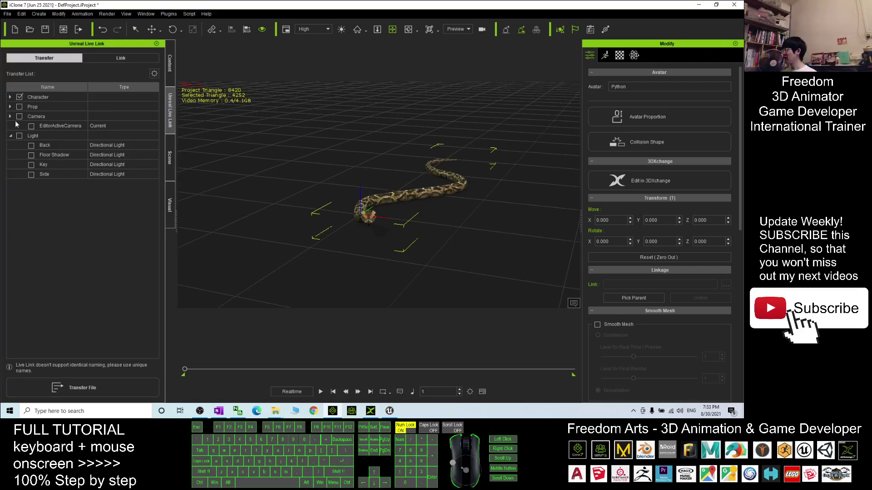
- Tick the Python character in the Live Link Character group and transfer the file to Unreal
{"action": "left_click", "coordinate": [389, 411]}
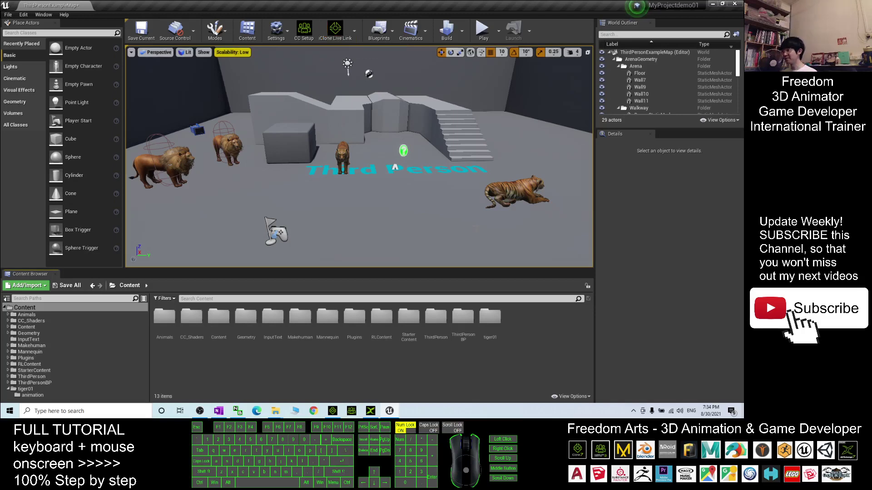
{"action": "left_click", "coordinate": [712, 4]}
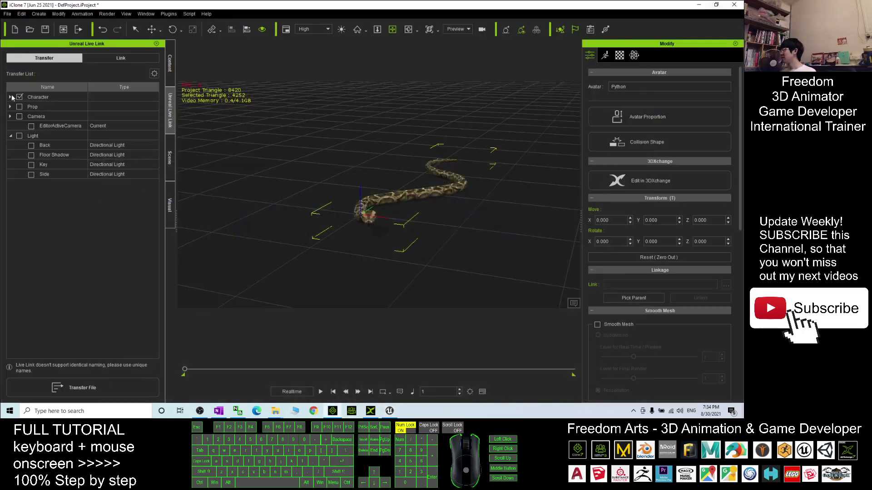
{"action": "left_click", "coordinate": [172, 97]}
{"action": "left_click", "coordinate": [9, 98]}
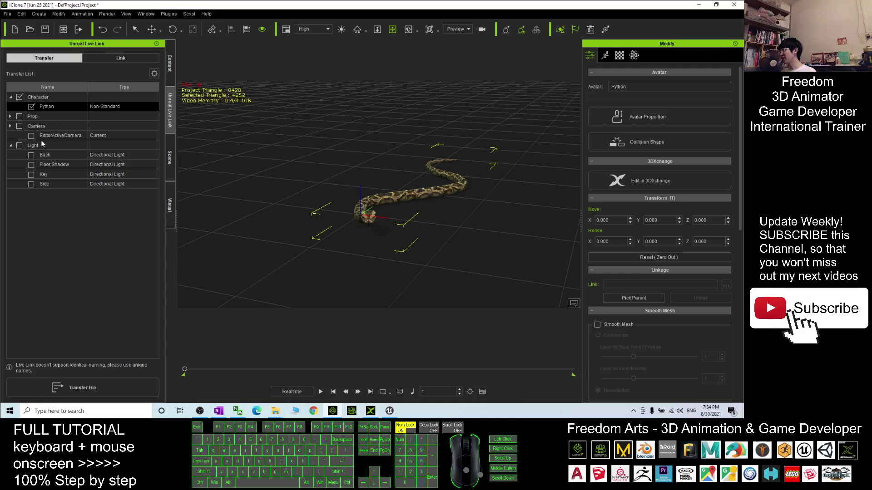
{"action": "left_click", "coordinate": [31, 108]}
{"action": "left_click", "coordinate": [76, 393]}
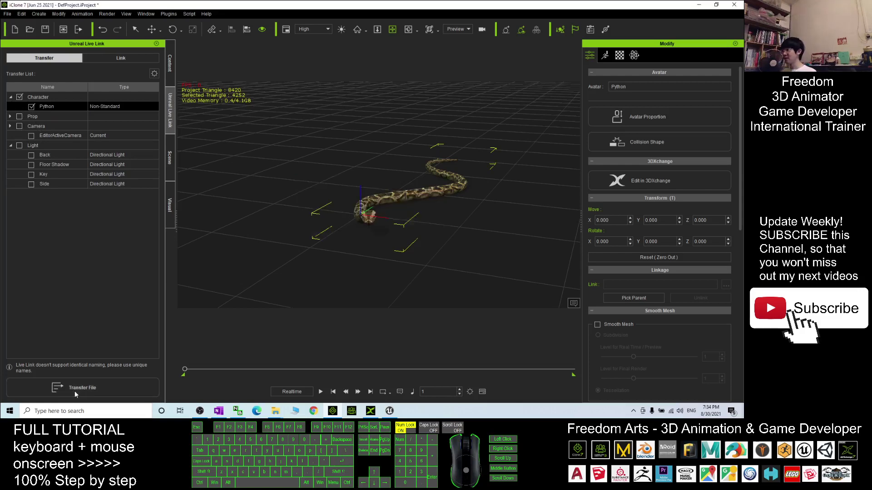
- Switch to Unreal Engine 4 and browse the imported assets in Content > RLContent > Python
{"action": "left_click", "coordinate": [390, 410]}
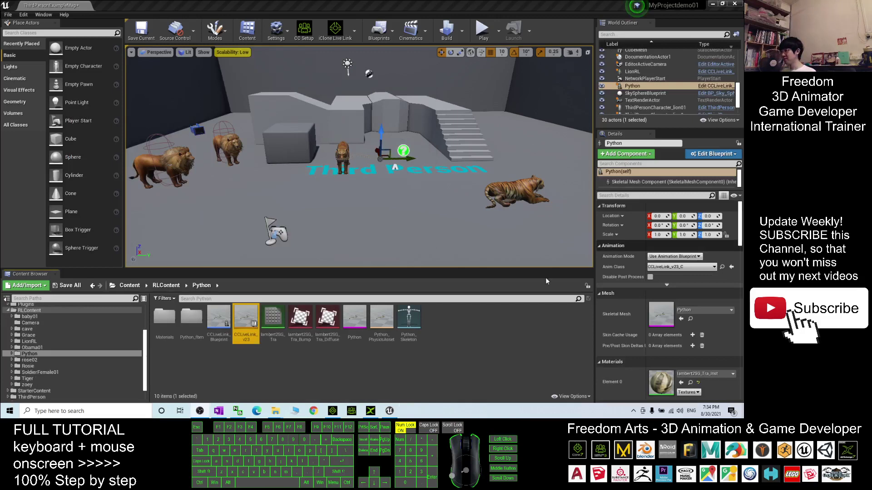
{"action": "left_click", "coordinate": [132, 286]}
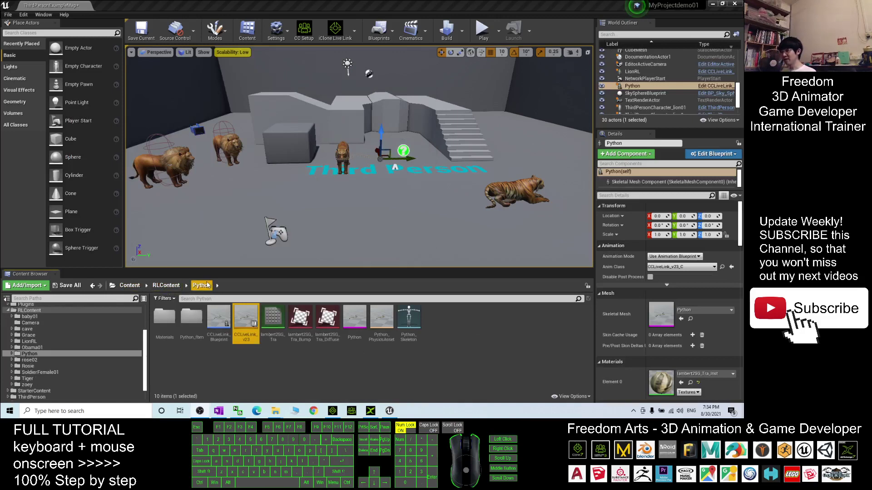
{"action": "left_click", "coordinate": [203, 286]}
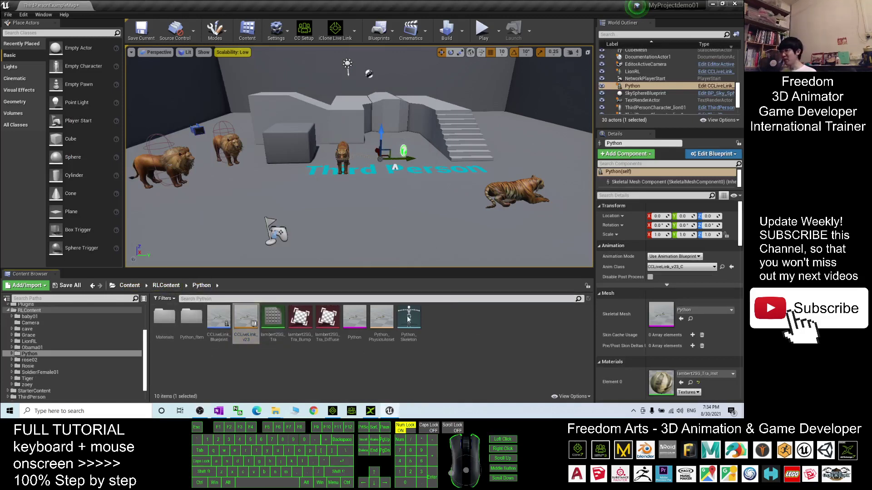
{"action": "double_click", "coordinate": [353, 316]}
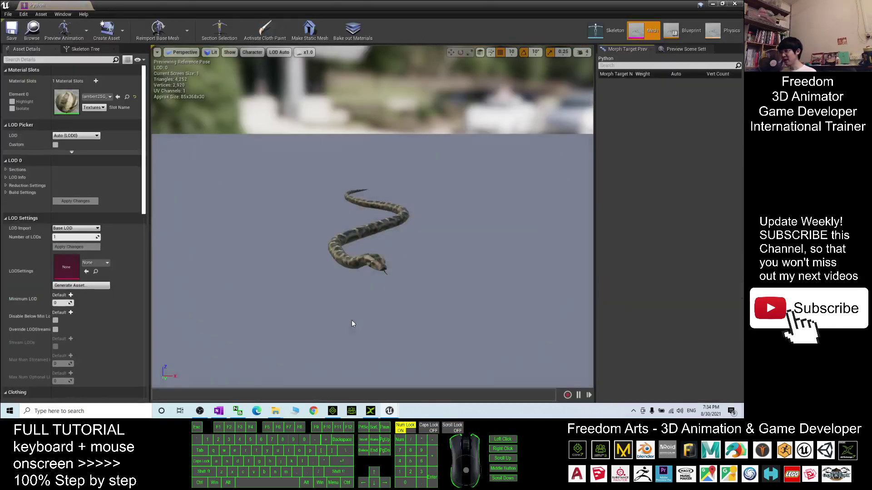
{"action": "scroll", "coordinate": [400, 284], "scroll_direction": "up", "scroll_amount": 5}
{"action": "scroll", "coordinate": [400, 284], "scroll_direction": "down", "scroll_amount": 2}
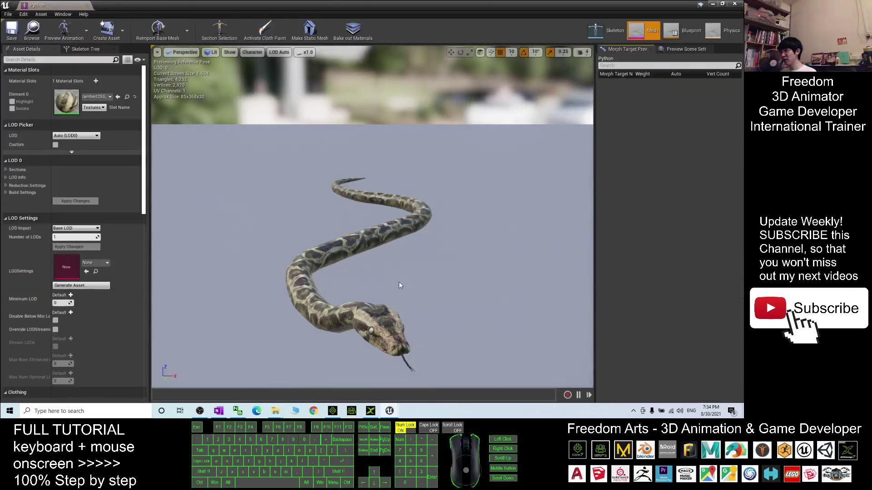
{"action": "left_click_drag", "start_coordinate": [403, 317], "coordinate": [422, 314], "text": "alt"}
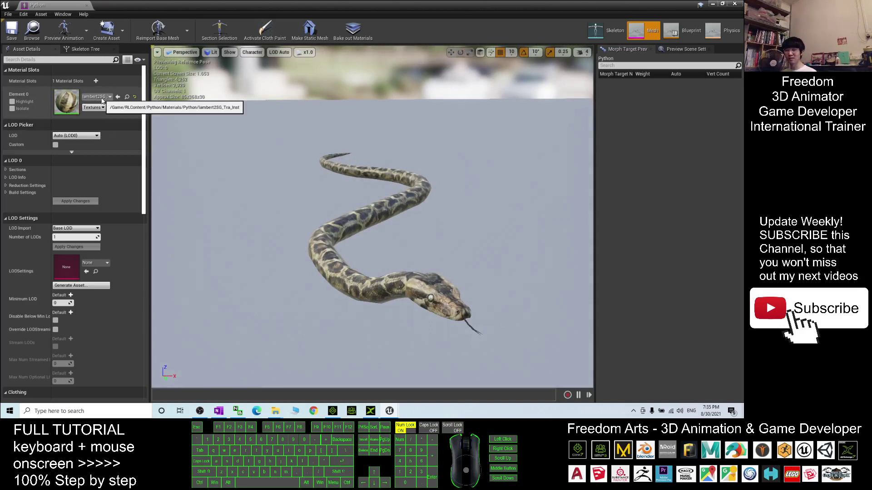
{"action": "scroll", "coordinate": [489, 264], "scroll_direction": "up", "scroll_amount": 3}
{"action": "scroll", "coordinate": [489, 263], "scroll_direction": "down", "scroll_amount": 3}
{"action": "left_click_drag", "start_coordinate": [474, 276], "coordinate": [213, 233], "text": "alt"}
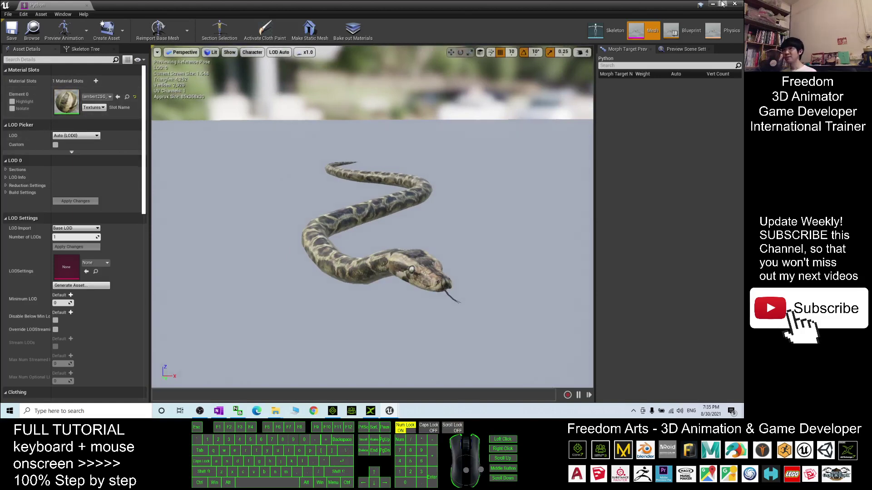
{"action": "left_click", "coordinate": [736, 5]}
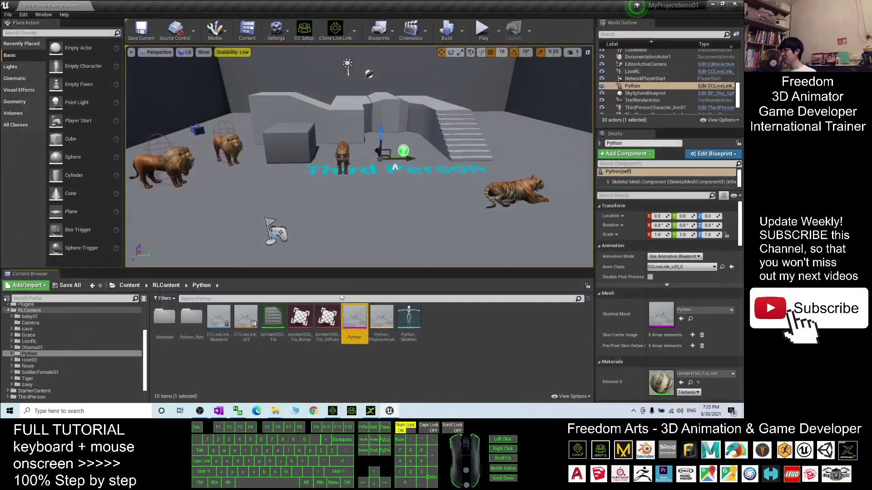
- Open the python in 3DXchange without exporting, dismiss the missing-file reminder, and return to iClone
{"action": "left_click", "coordinate": [351, 411]}
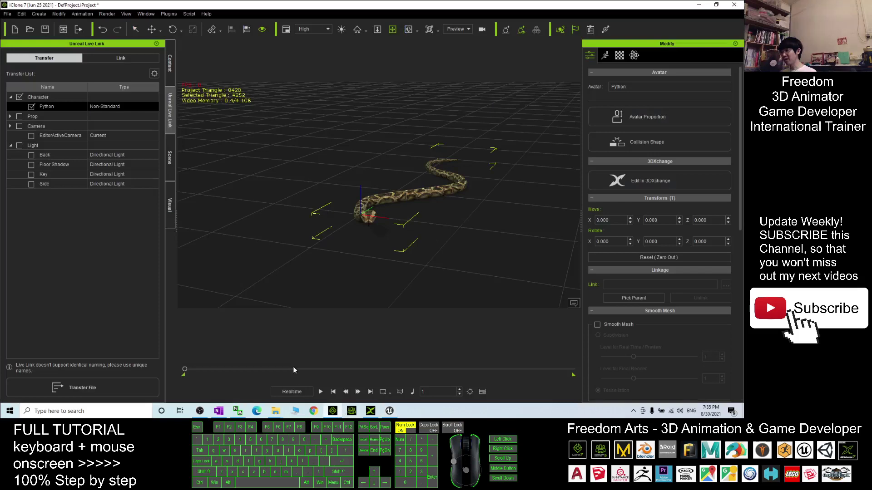
{"action": "scroll", "coordinate": [443, 205], "scroll_direction": "up", "scroll_amount": 5}
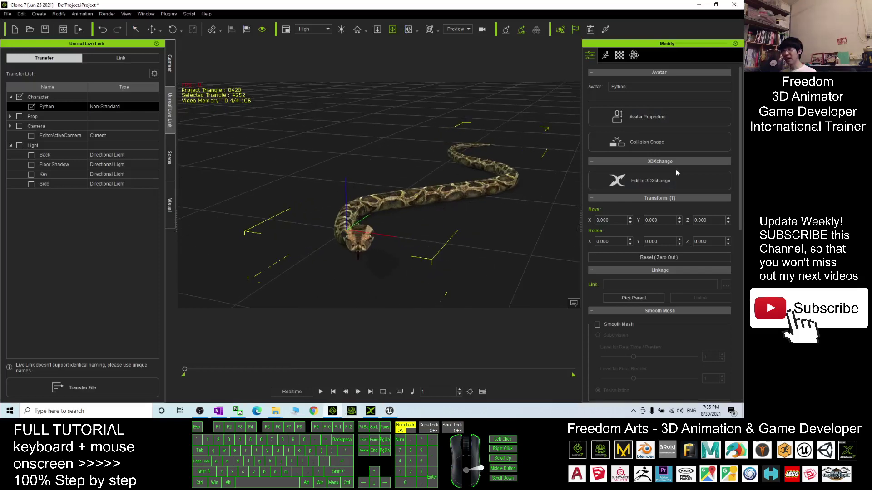
{"action": "left_click", "coordinate": [634, 182]}
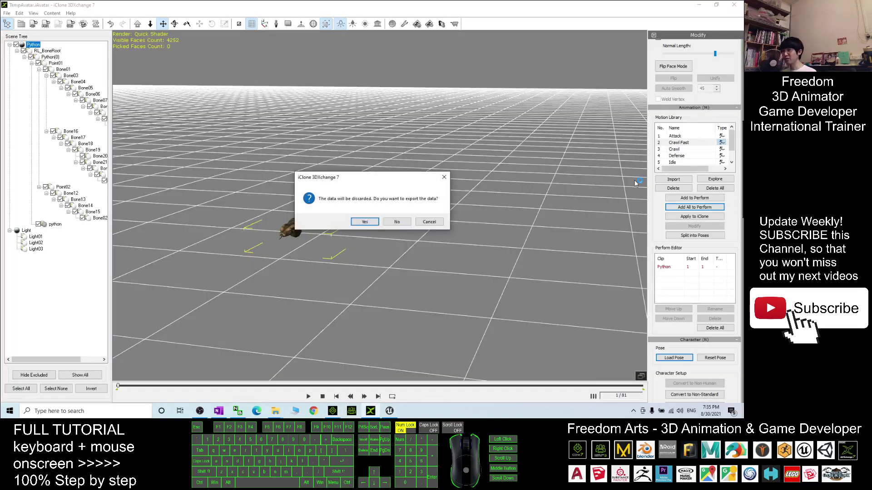
{"action": "left_click", "coordinate": [397, 221]}
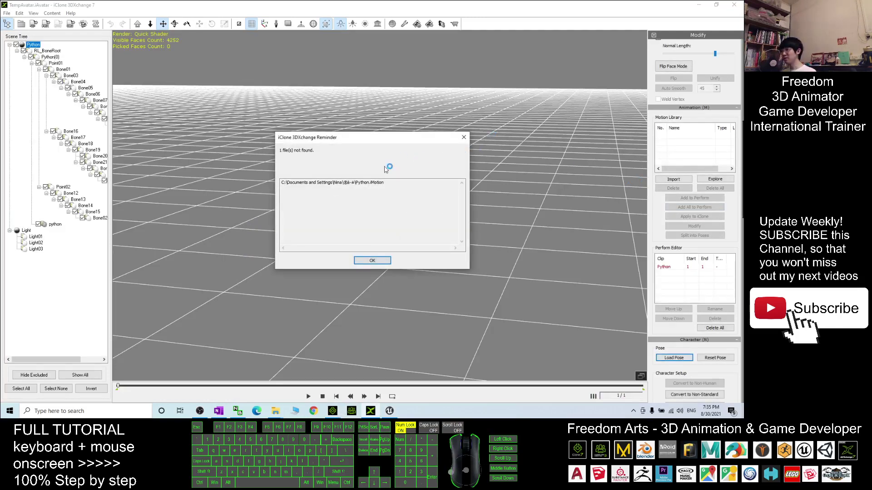
{"action": "left_click", "coordinate": [464, 137]}
{"action": "scroll", "coordinate": [363, 182], "scroll_direction": "up", "scroll_amount": 3}
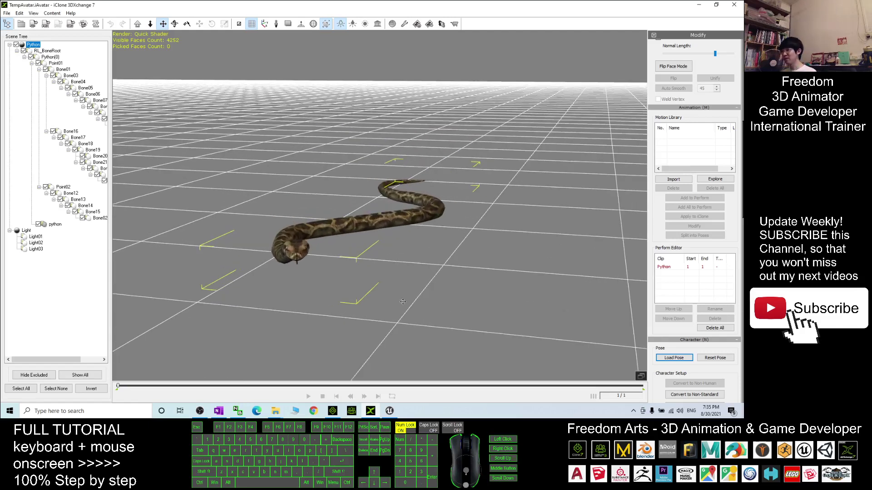
{"action": "left_click", "coordinate": [335, 416]}
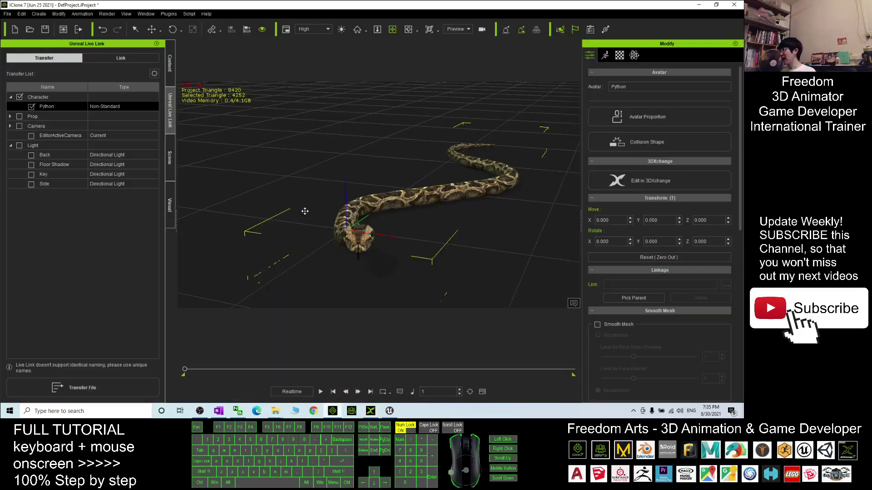
- List the Python motions in the Animation Template library and bring up the Attack motion's options
{"action": "left_click", "coordinate": [170, 63]}
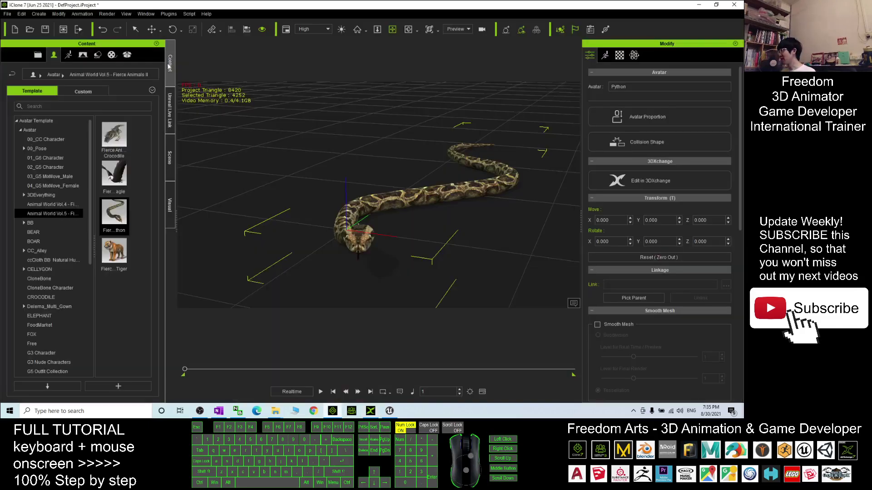
{"action": "left_click", "coordinate": [69, 56]}
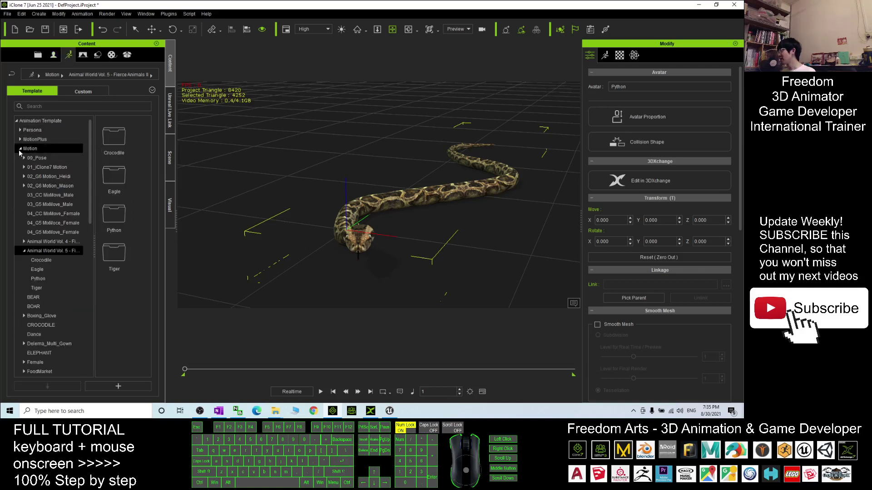
{"action": "left_click", "coordinate": [20, 149]}
{"action": "left_click", "coordinate": [20, 148]}
{"action": "left_click", "coordinate": [19, 150]}
{"action": "left_click", "coordinate": [20, 150]}
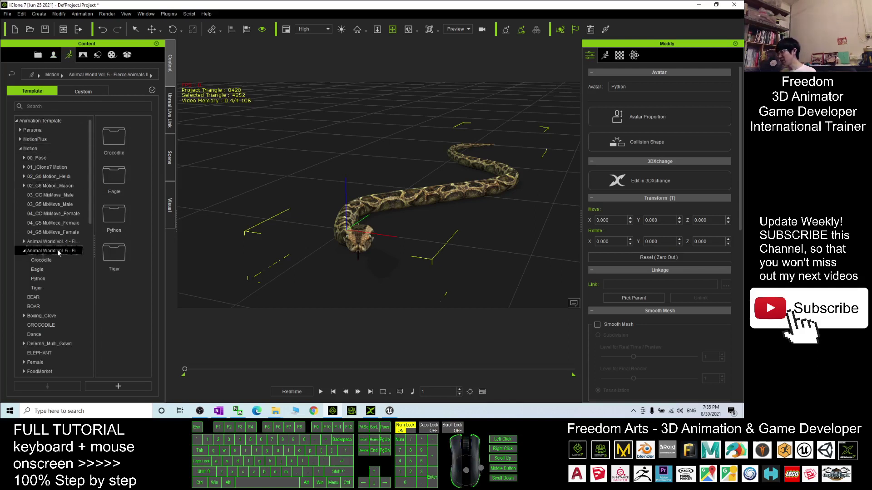
{"action": "left_click", "coordinate": [38, 279]}
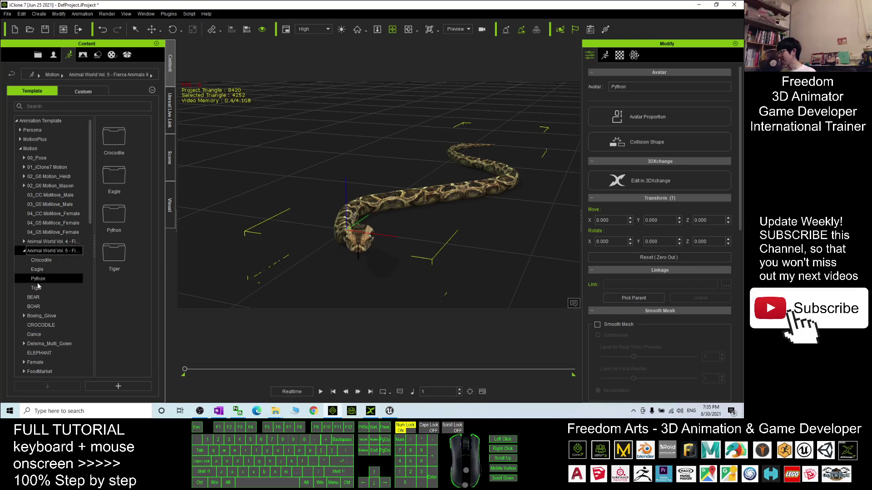
{"action": "left_click", "coordinate": [43, 280]}
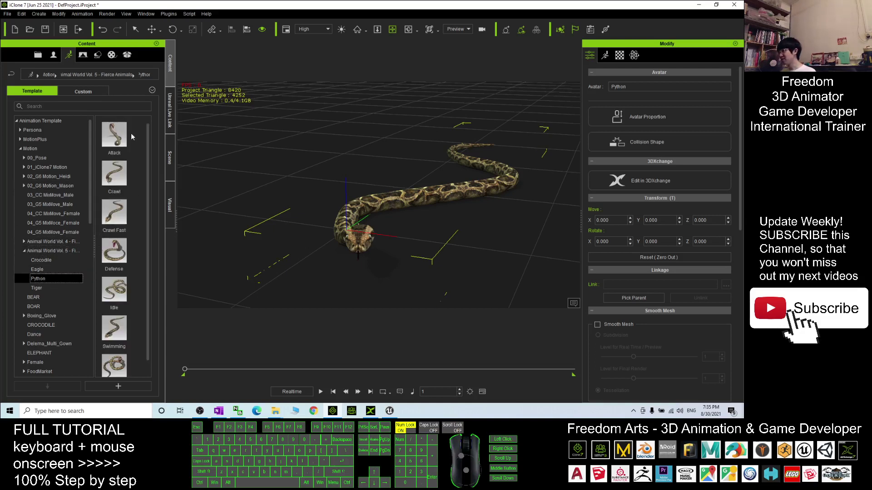
{"action": "scroll", "coordinate": [122, 163], "scroll_direction": "down", "scroll_amount": 1}
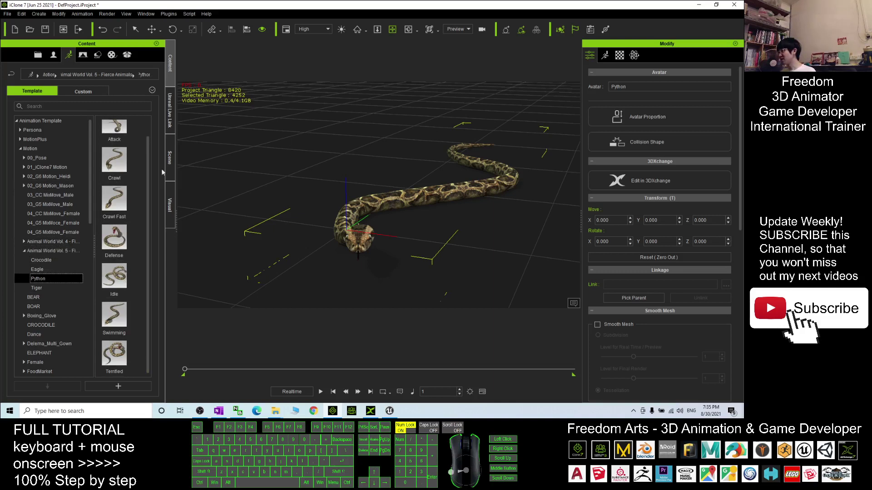
{"action": "scroll", "coordinate": [125, 177], "scroll_direction": "up", "scroll_amount": 1}
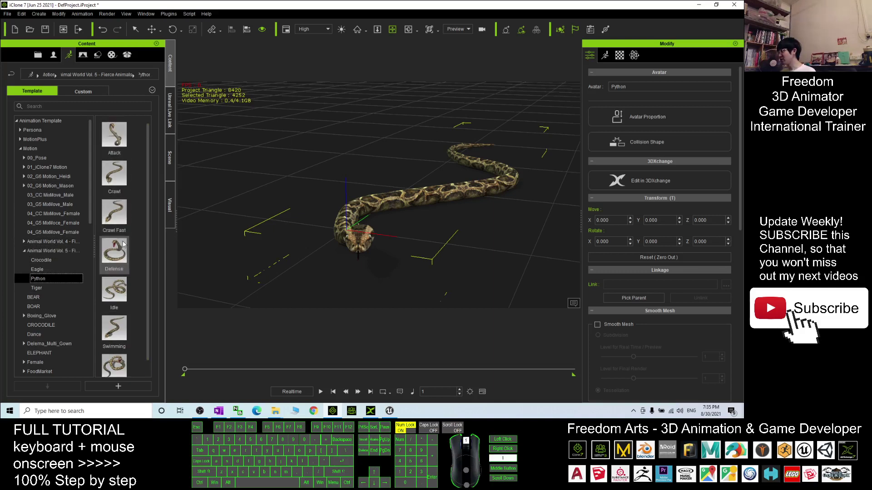
{"action": "right_click", "coordinate": [112, 135]}
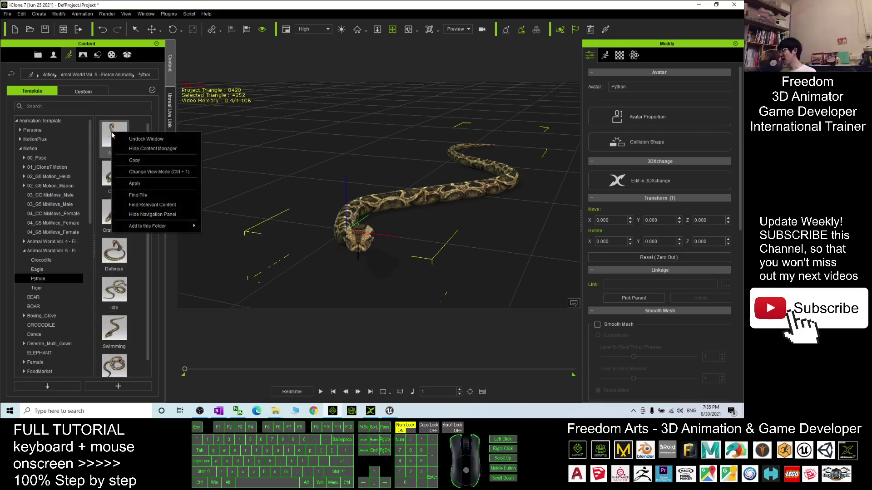
- Locate the Attack motion's Python folder in File Explorer, then switch to 3DXchange
{"action": "left_click", "coordinate": [138, 195]}
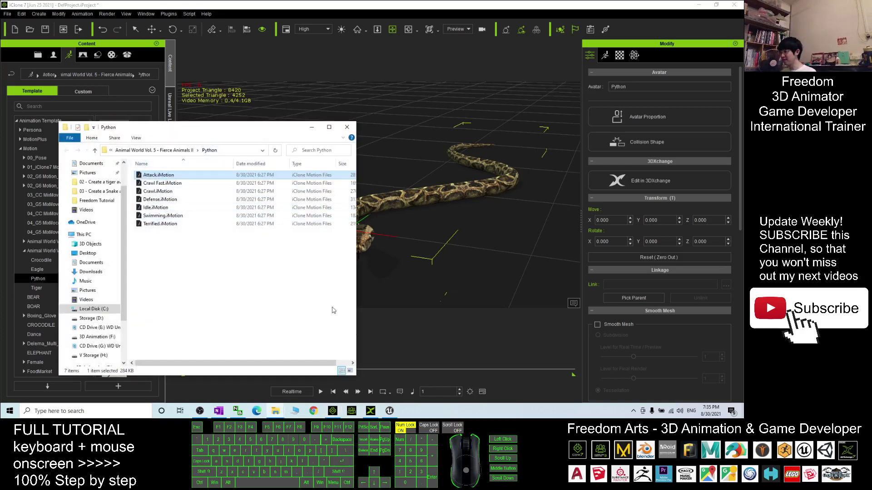
{"action": "left_click", "coordinate": [371, 411]}
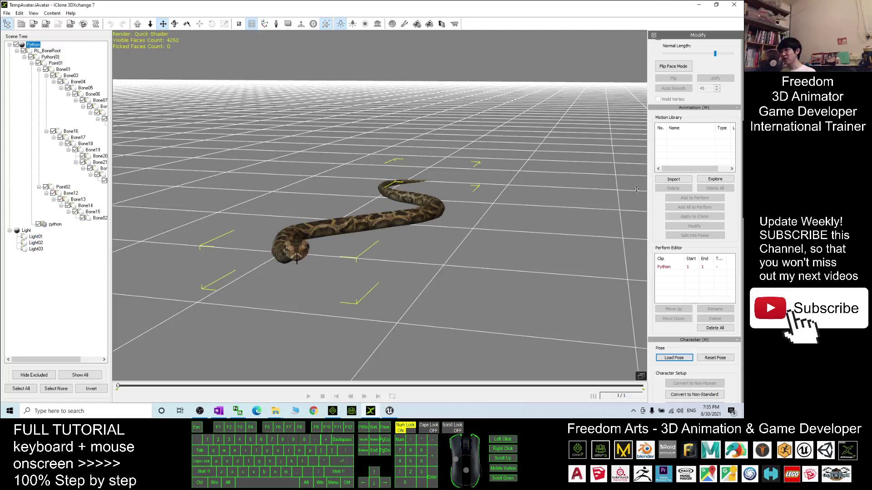
- Delete the default Python clip from the Perform Editor and close the This PC, Videos and Tiger windows
{"action": "left_click", "coordinate": [720, 319]}
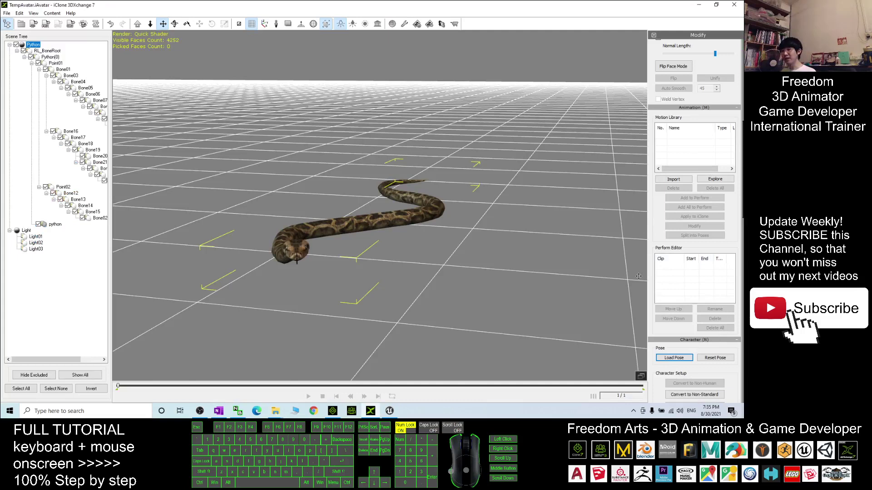
{"action": "left_click", "coordinate": [277, 411]}
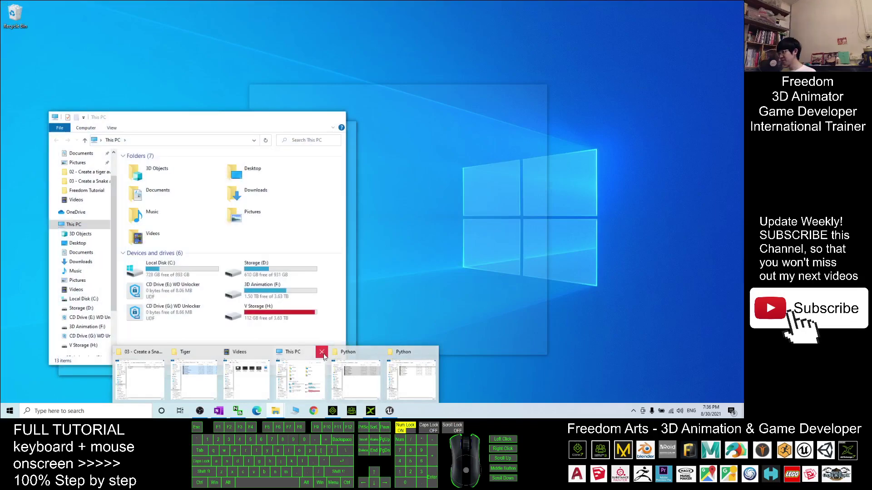
{"action": "left_click", "coordinate": [322, 353]}
{"action": "left_click", "coordinate": [294, 352]}
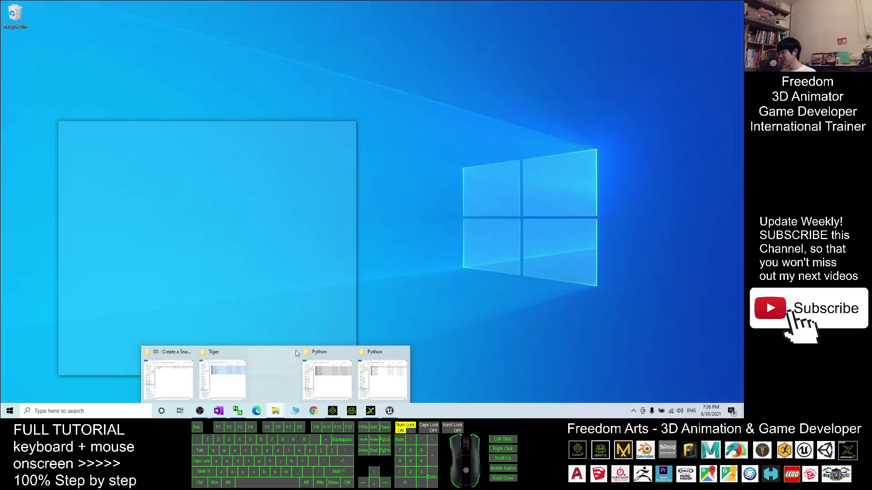
{"action": "left_click", "coordinate": [267, 351]}
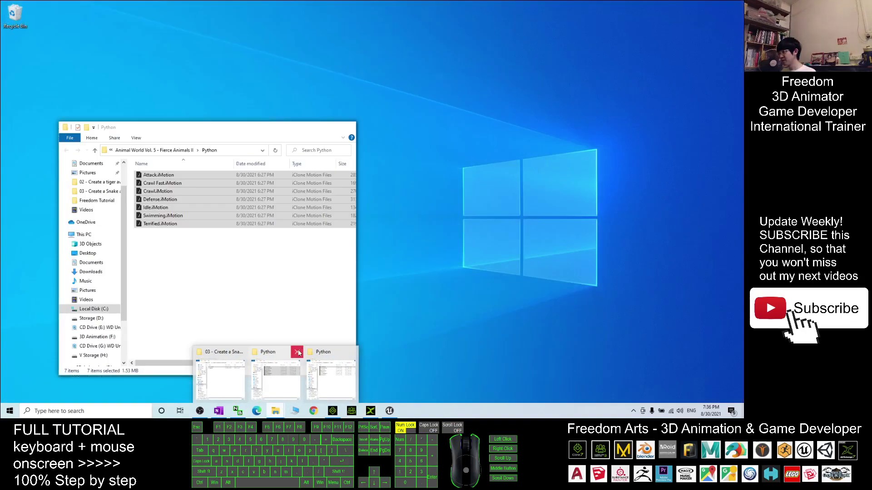
- Import all seven Python .iMotion files into the Motion Library and add them all to Perform
{"action": "left_click", "coordinate": [297, 351]}
{"action": "left_click", "coordinate": [306, 372]}
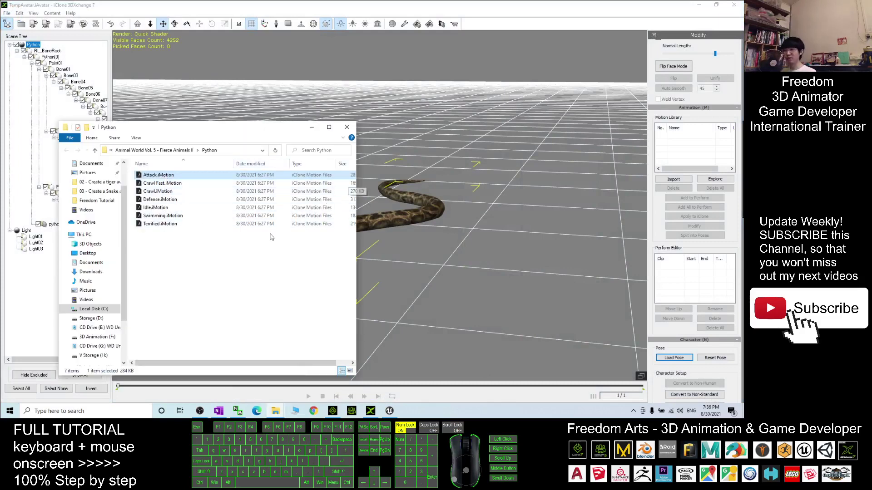
{"action": "left_click_drag", "start_coordinate": [262, 263], "coordinate": [106, 156]}
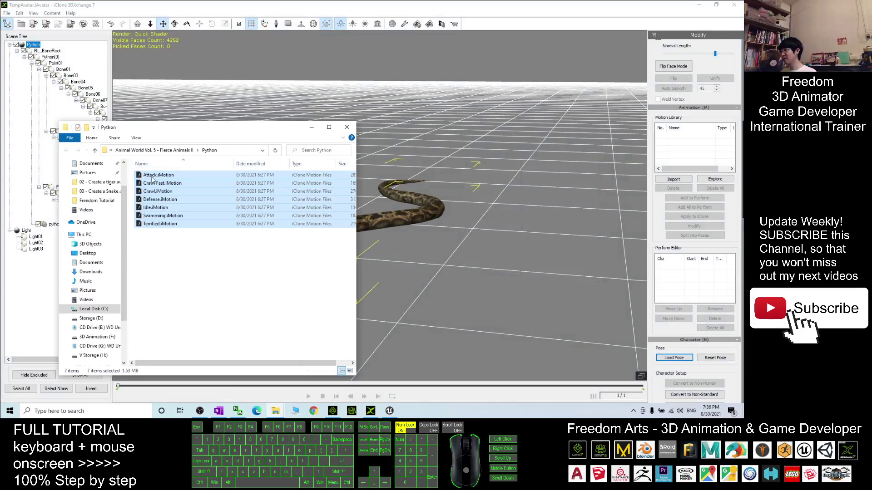
{"action": "left_click_drag", "start_coordinate": [151, 180], "coordinate": [692, 145]}
{"action": "left_click", "coordinate": [535, 4]}
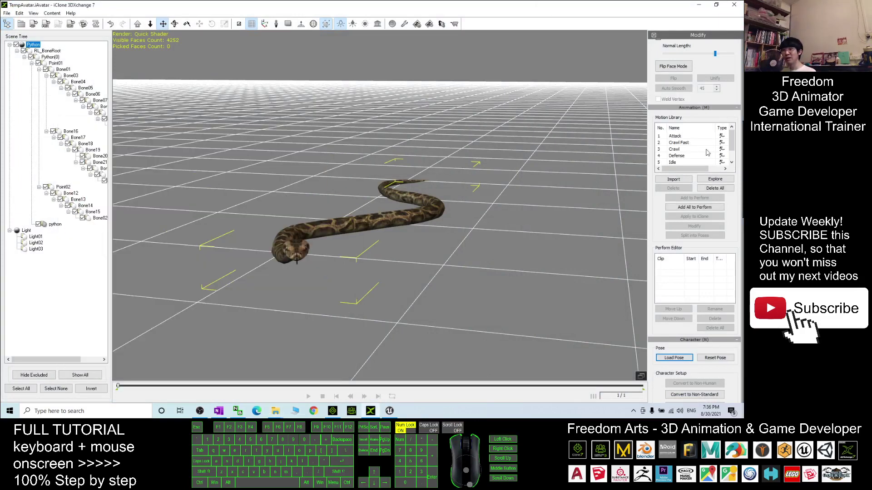
{"action": "left_click", "coordinate": [703, 209]}
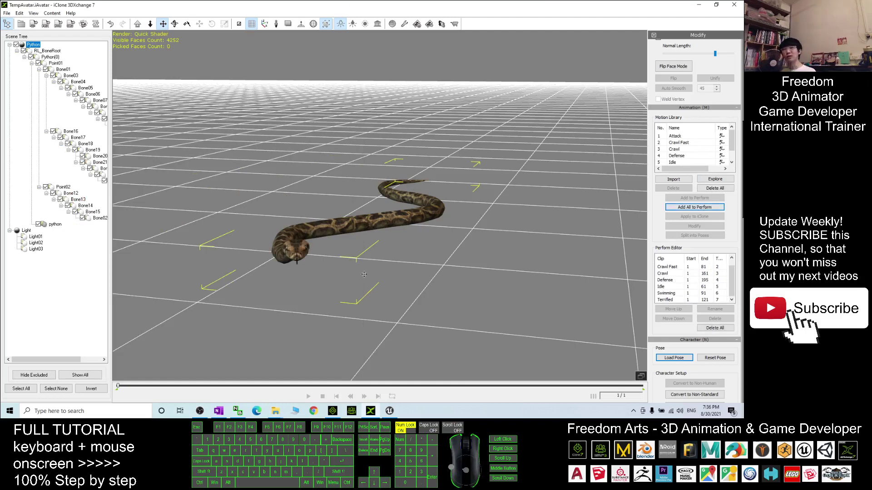
{"action": "left_click_drag", "start_coordinate": [329, 5], "coordinate": [427, 54]}
- Minimize the File Explorer, iClone 7 and Unreal Engine windows to clear the desktop
{"action": "left_click", "coordinate": [188, 135]}
{"action": "left_click", "coordinate": [313, 128]}
{"action": "left_click", "coordinate": [700, 4]}
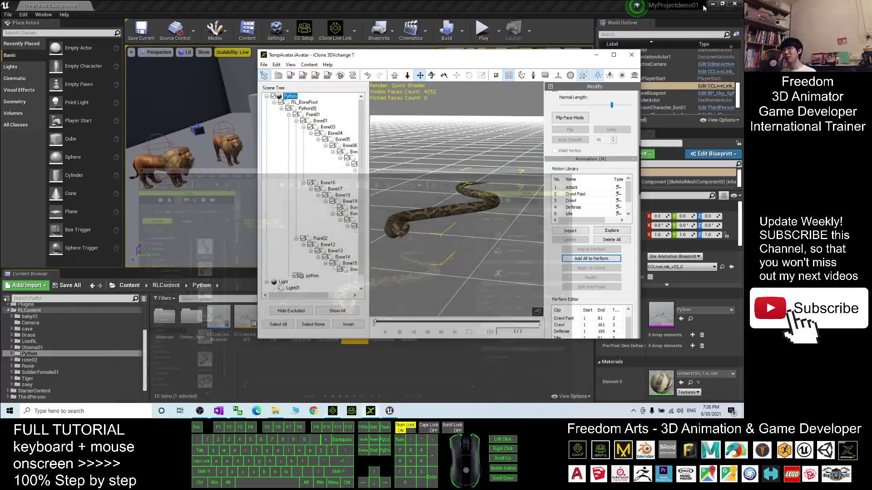
{"action": "left_click", "coordinate": [712, 6]}
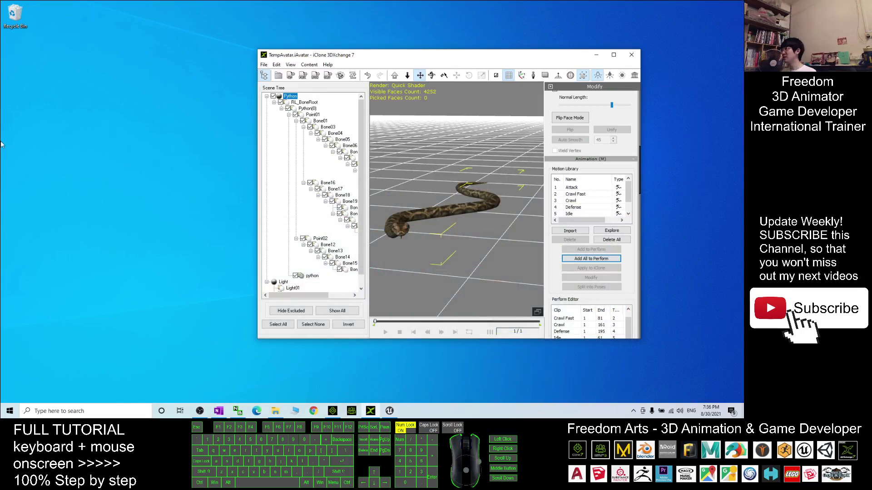
- Create a new desktop folder named python01
{"action": "right_click", "coordinate": [29, 144]}
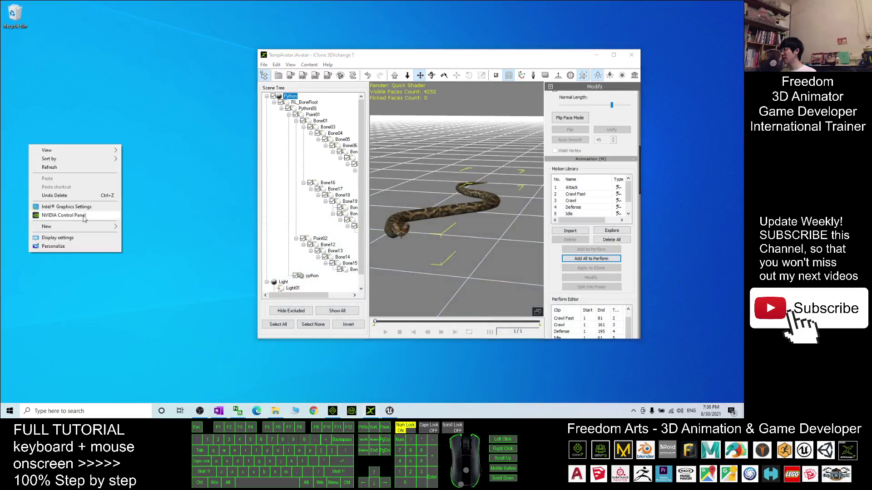
{"action": "left_click", "coordinate": [138, 227]}
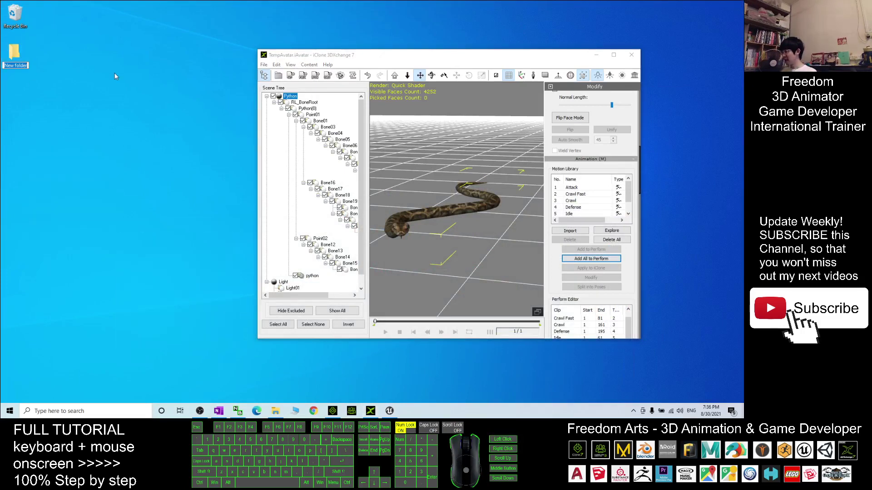
{"action": "type", "text": "python01"}
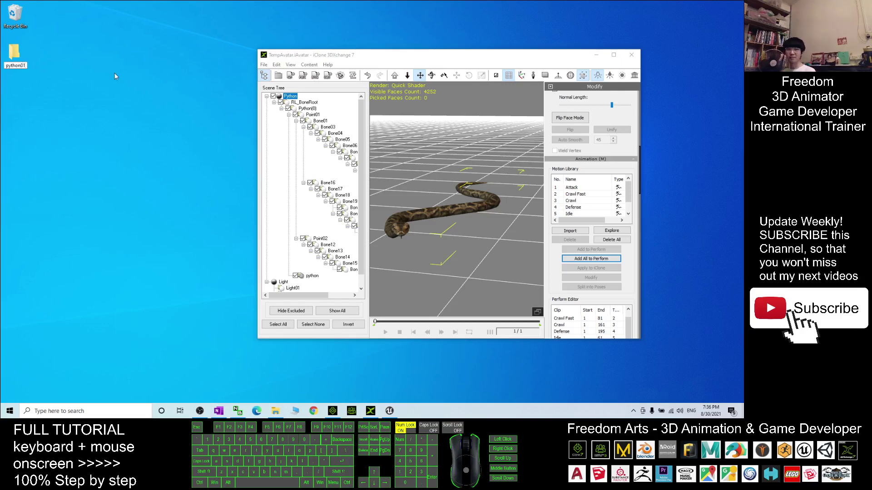
{"action": "key", "text": "Return"}
- Open the empty python01 desktop folder and place its window beside 3DXchange
{"action": "double_click", "coordinate": [14, 53]}
{"action": "left_click_drag", "start_coordinate": [147, 81], "coordinate": [134, 76]}
{"action": "left_click_drag", "start_coordinate": [341, 59], "coordinate": [380, 59]}
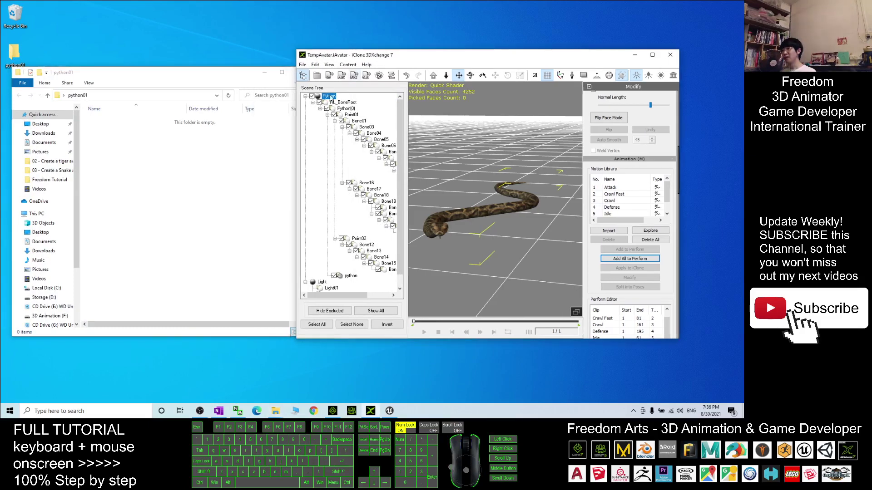
- Set FBX export to the GameEngine_Unreal preset without animation, file name python01
{"action": "left_click", "coordinate": [342, 76]}
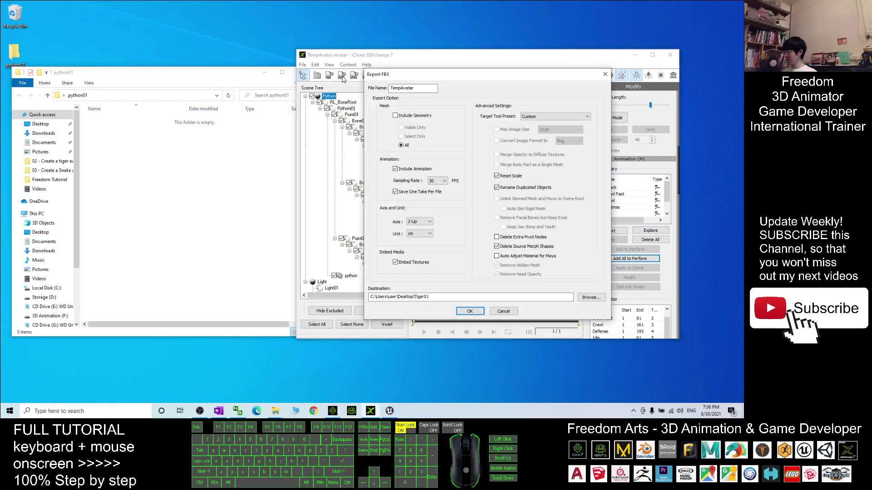
{"action": "left_click", "coordinate": [549, 117]}
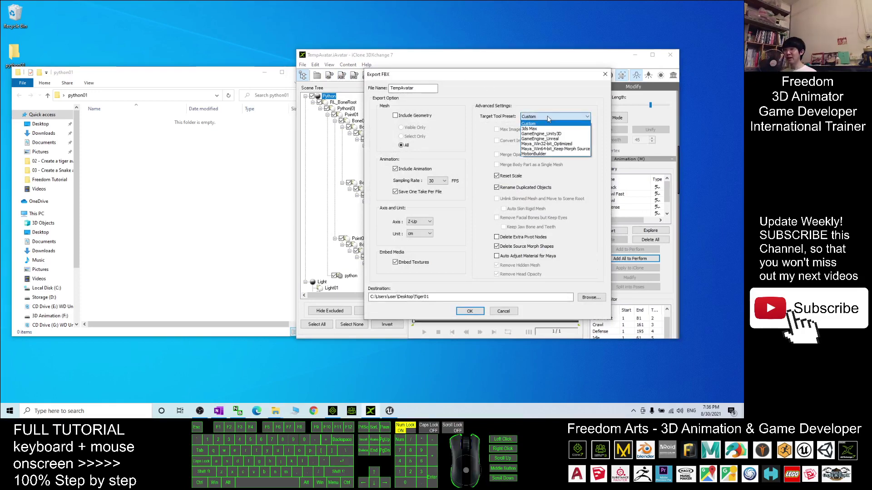
{"action": "left_click", "coordinate": [535, 139]}
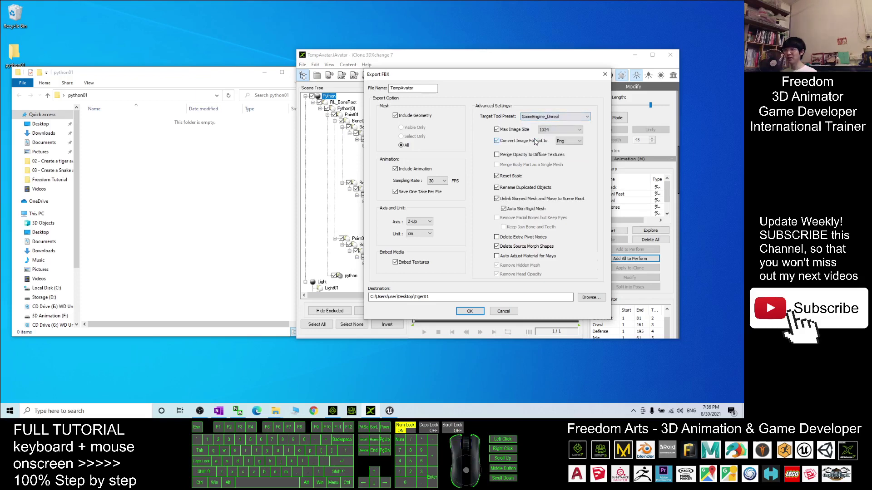
{"action": "left_click", "coordinate": [395, 168]}
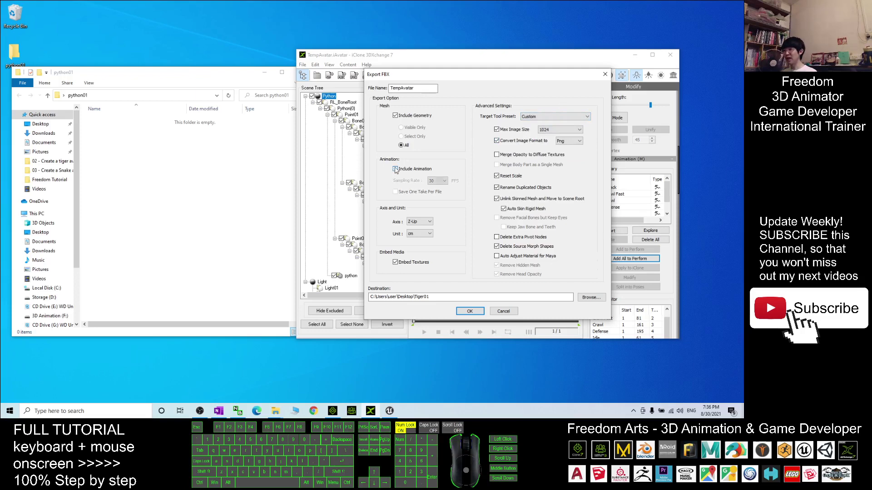
{"action": "double_click", "coordinate": [408, 88]}
{"action": "type", "text": "python01"}
- Use the python01 folder path as destination and export python01.fbx
{"action": "left_click", "coordinate": [109, 88]}
{"action": "left_click", "coordinate": [108, 95]}
{"action": "key", "text": "ctrl+c"}
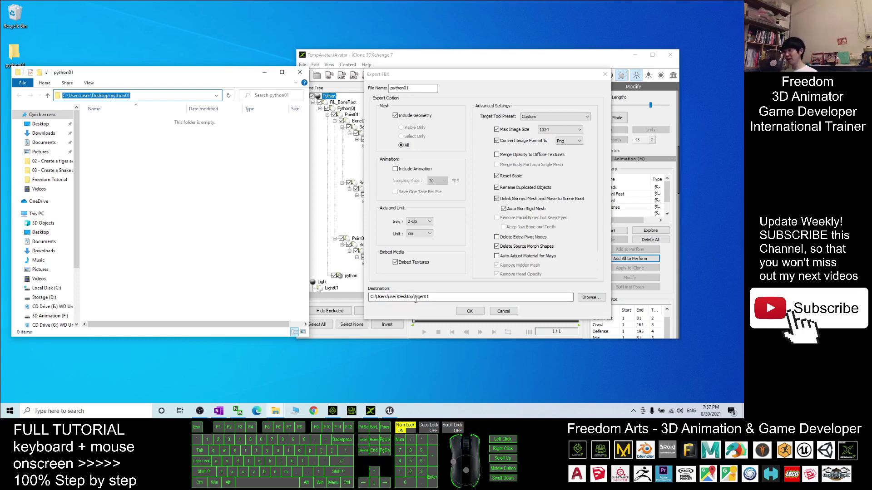
{"action": "left_click_drag", "start_coordinate": [429, 297], "coordinate": [285, 284]}
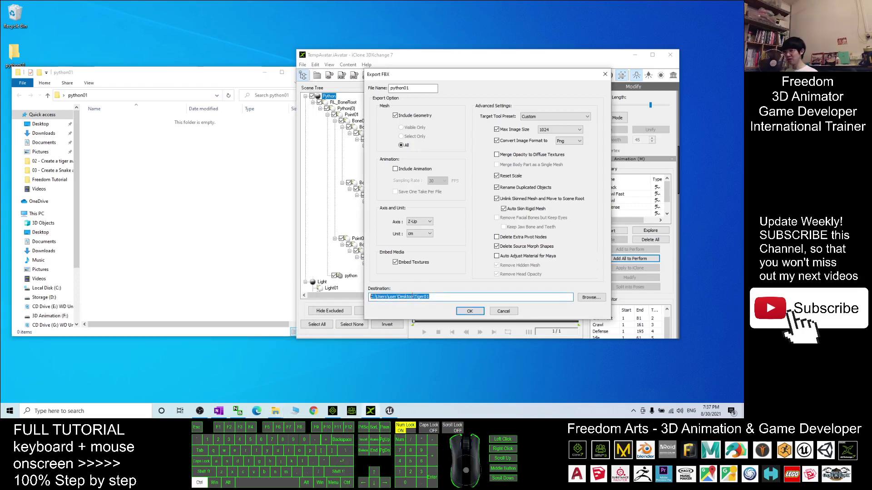
{"action": "key", "text": "ctrl+v"}
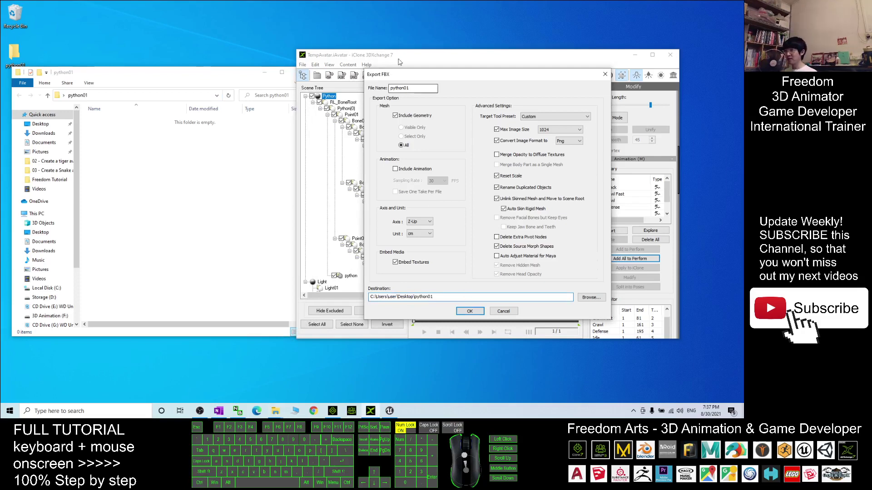
{"action": "left_click", "coordinate": [470, 311]}
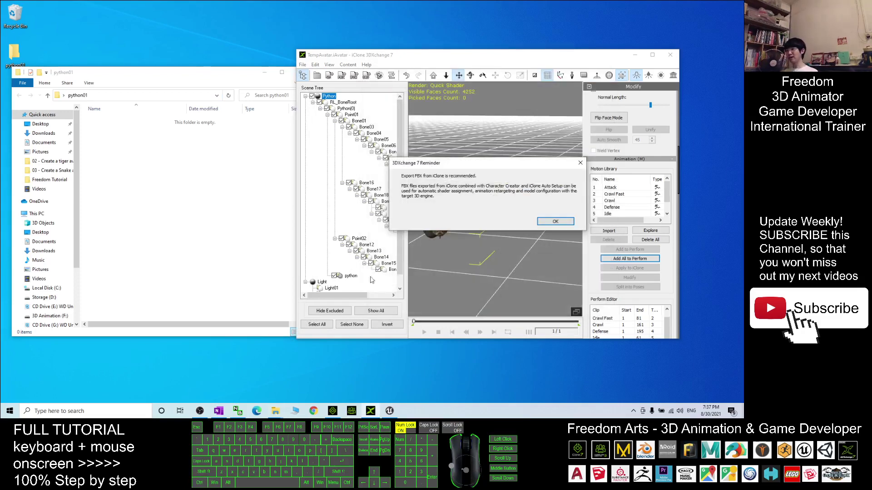
{"action": "left_click", "coordinate": [555, 221]}
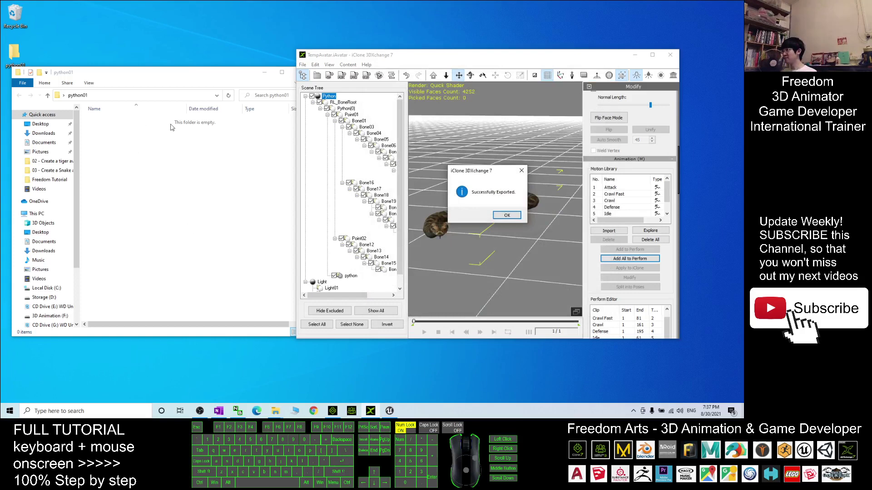
{"action": "left_click", "coordinate": [507, 215]}
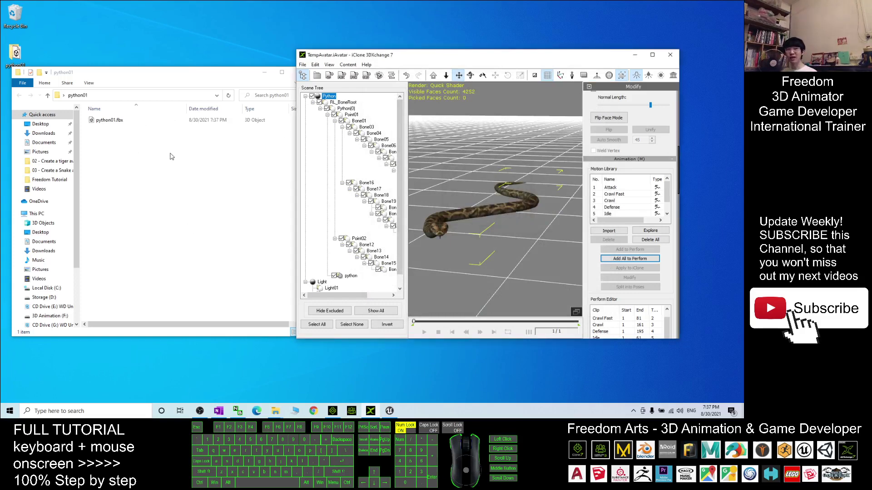
- Export only the python animations, one take per file, named python01
{"action": "left_click", "coordinate": [343, 77]}
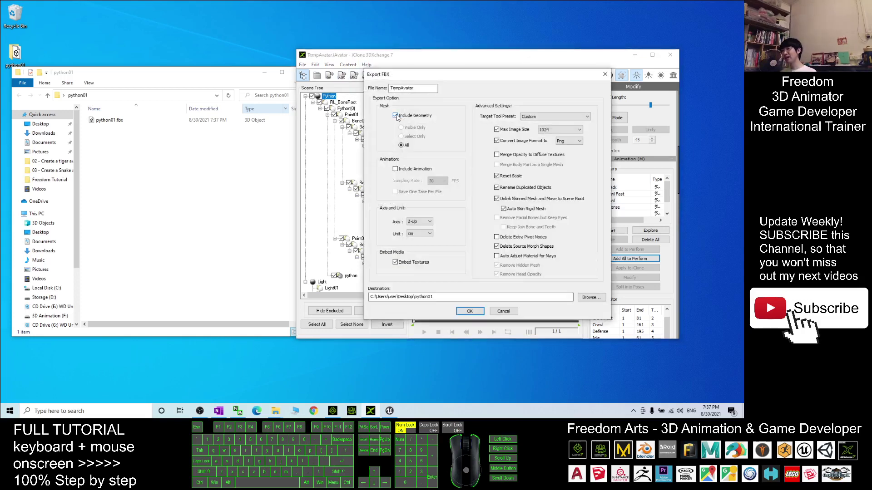
{"action": "left_click", "coordinate": [396, 116]}
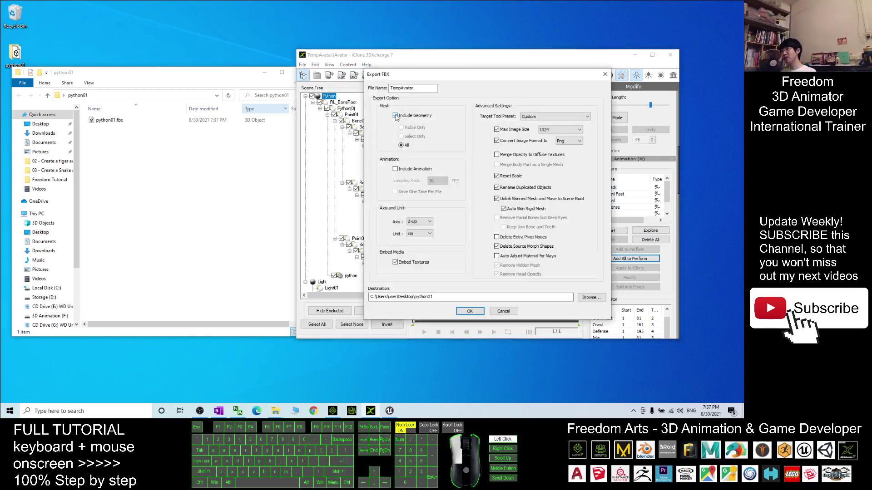
{"action": "left_click", "coordinate": [395, 169]}
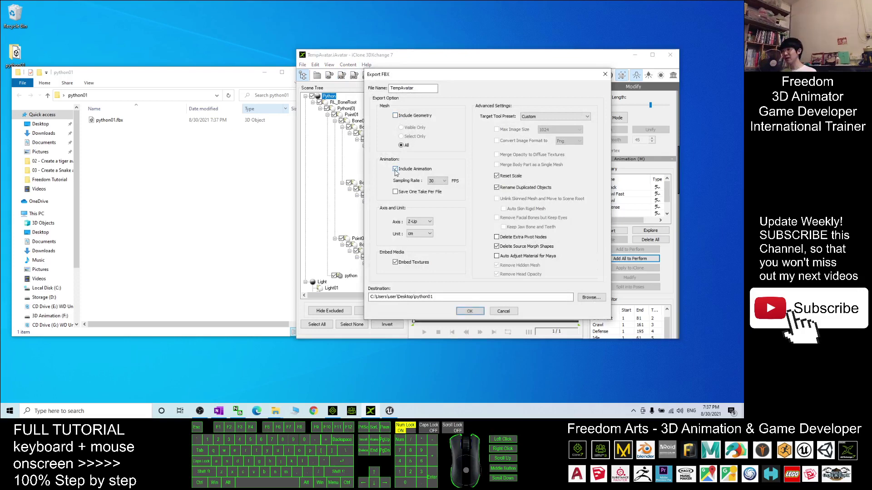
{"action": "left_click", "coordinate": [395, 192]}
{"action": "double_click", "coordinate": [419, 90]}
{"action": "type", "text": "python01"}
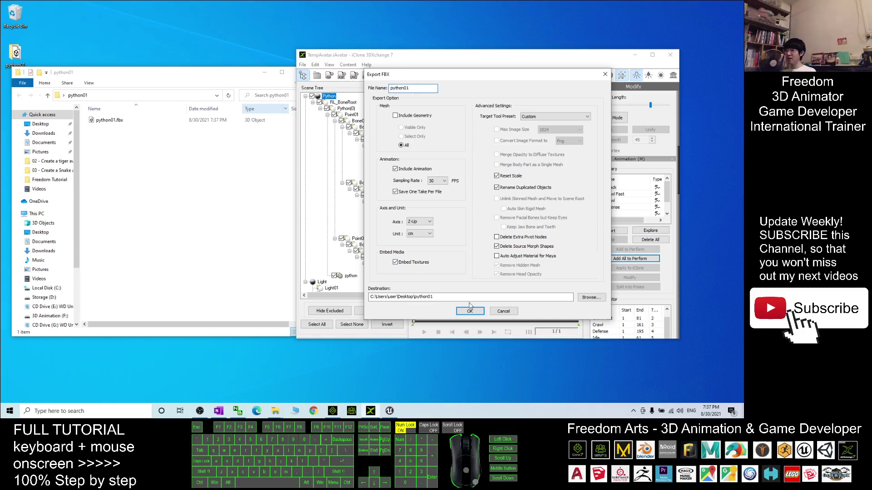
{"action": "left_click", "coordinate": [470, 311]}
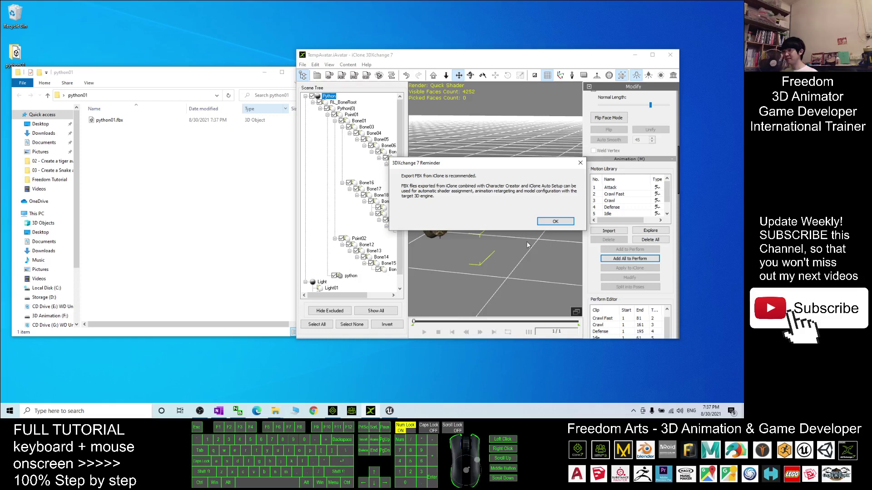
{"action": "left_click", "coordinate": [555, 221]}
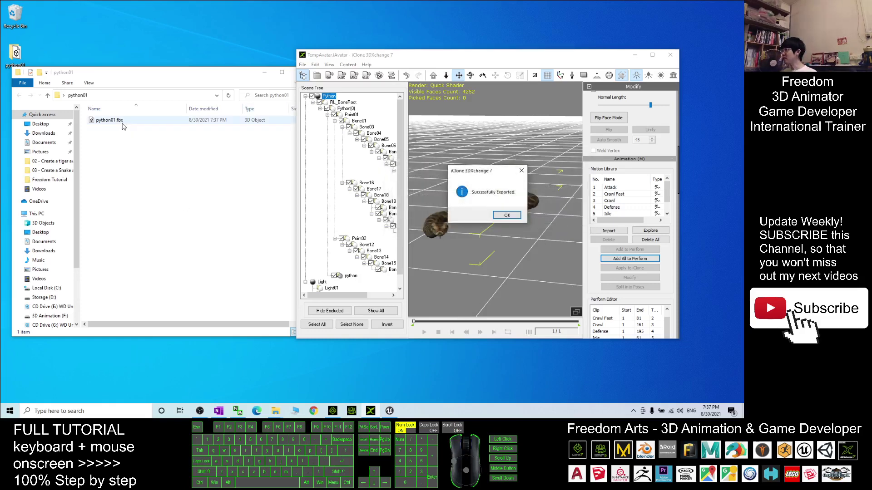
{"action": "left_click", "coordinate": [507, 215]}
- Review the seven exported motion FBX files, then return to Unreal
{"action": "left_click_drag", "start_coordinate": [197, 214], "coordinate": [93, 131]}
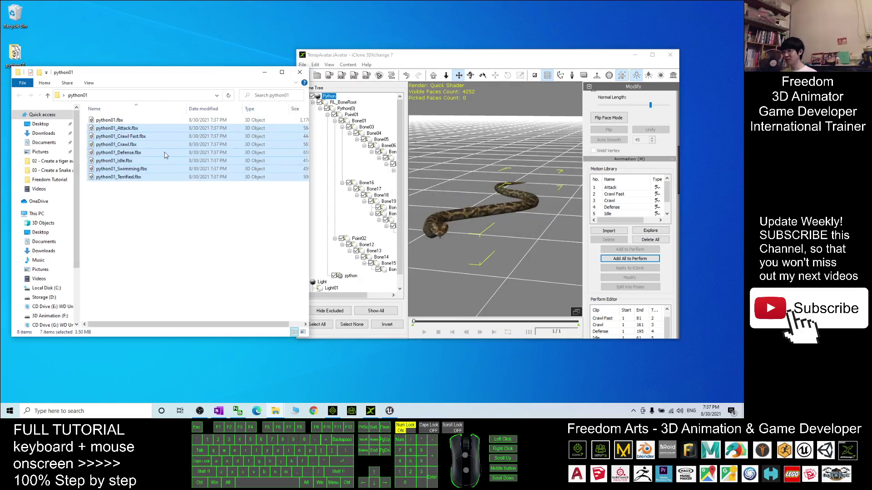
{"action": "left_click", "coordinate": [210, 216]}
{"action": "left_click", "coordinate": [391, 412]}
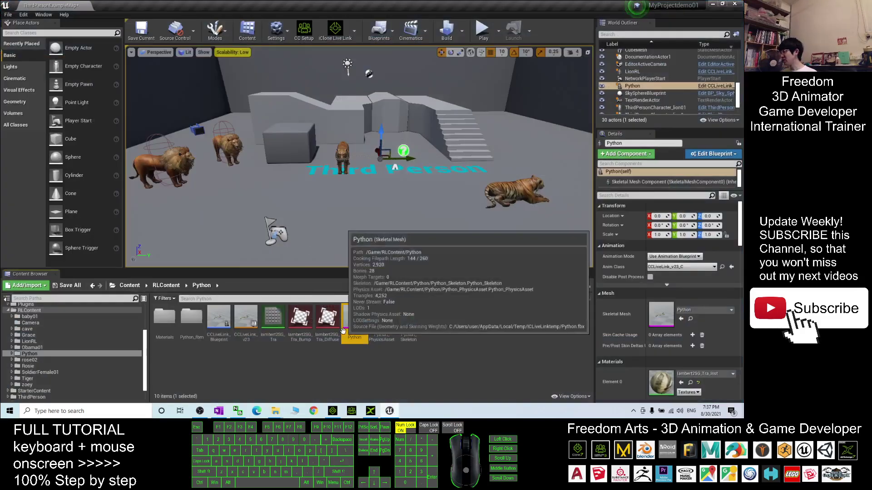
- Create a python01 folder in Content/Animals, open it, and bring up the exported FBX files
{"action": "left_click", "coordinate": [131, 286]}
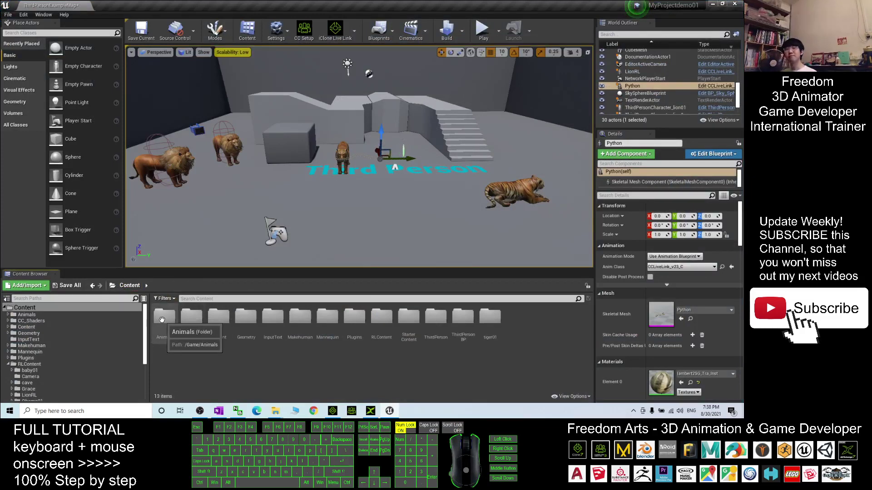
{"action": "double_click", "coordinate": [164, 319]}
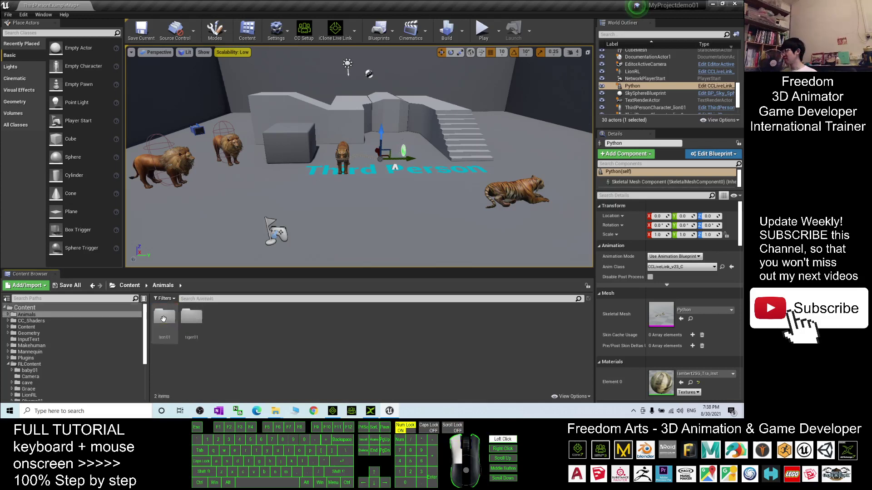
{"action": "right_click", "coordinate": [232, 359]}
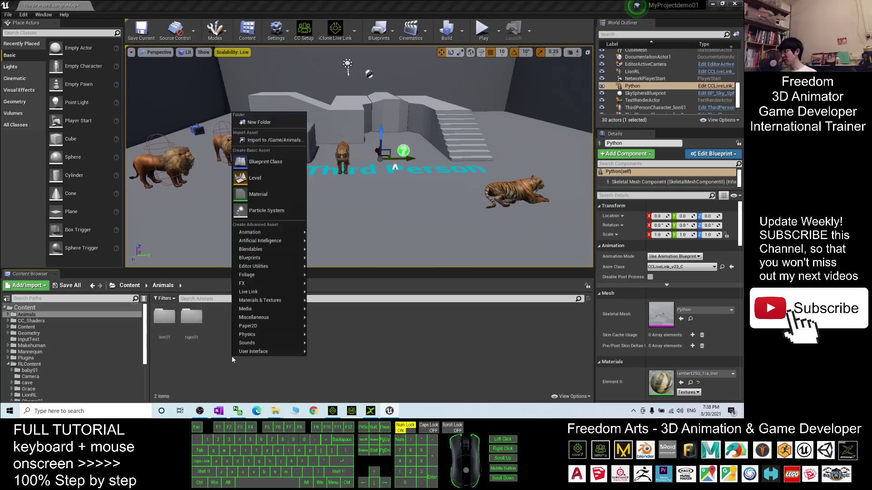
{"action": "left_click", "coordinate": [262, 122]}
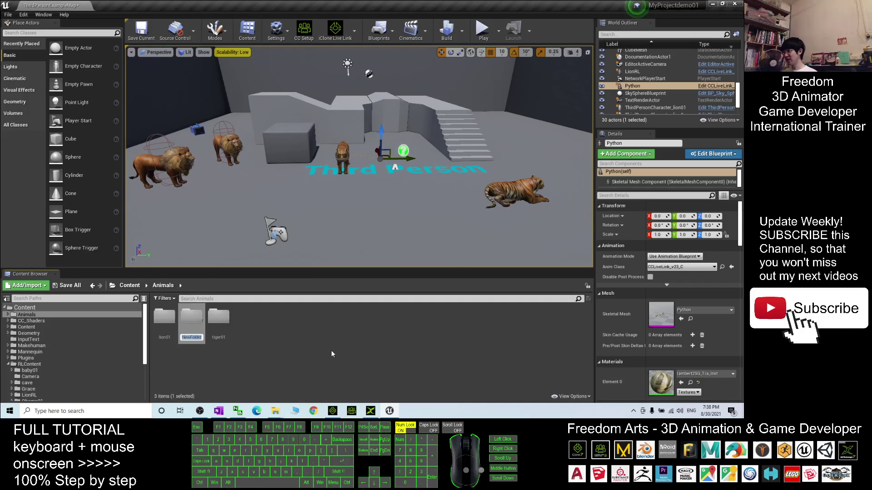
{"action": "type", "text": "python01"}
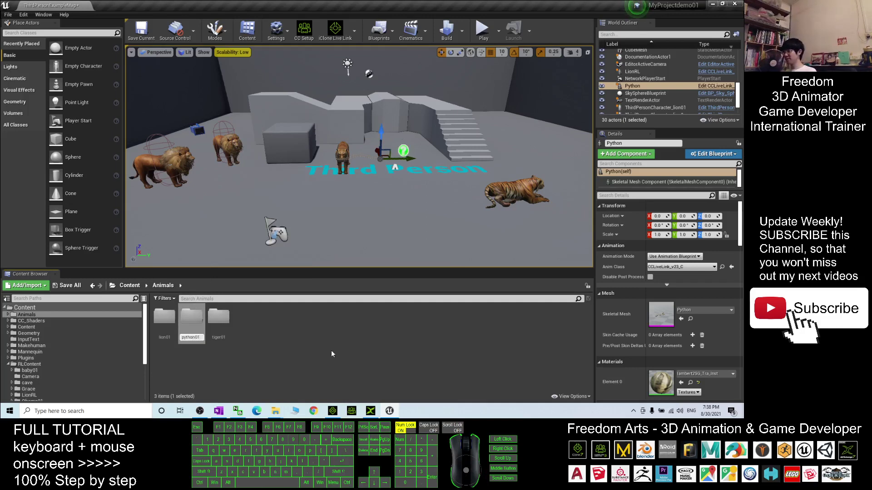
{"action": "key", "text": "Return"}
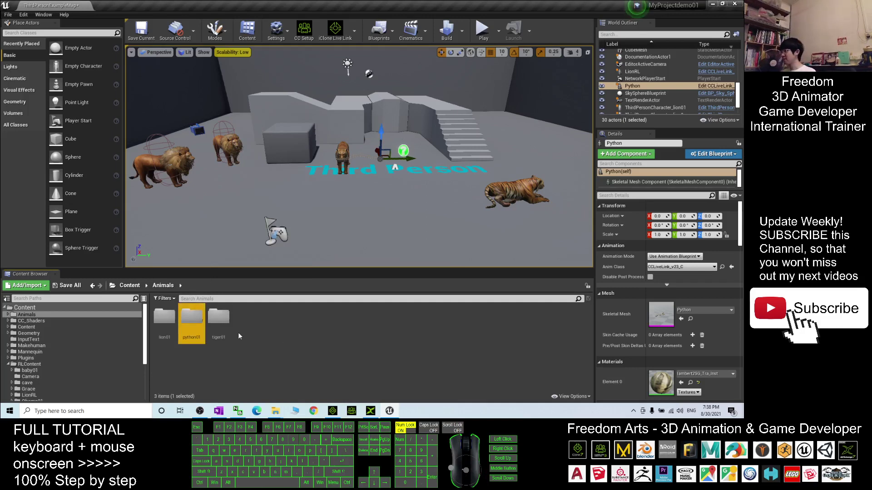
{"action": "double_click", "coordinate": [192, 321]}
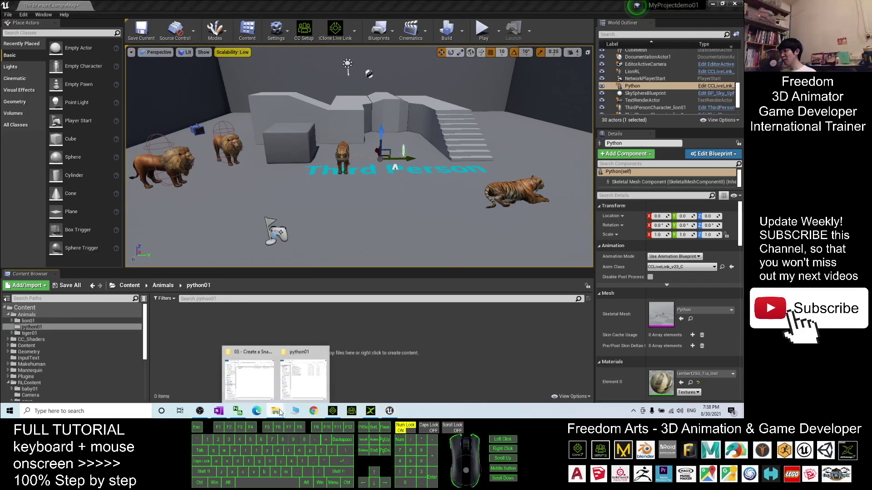
{"action": "left_click", "coordinate": [304, 374]}
- Import python01.fbx from Explorer into the python01 folder with default FBX import settings
{"action": "left_click_drag", "start_coordinate": [181, 73], "coordinate": [586, 38]}
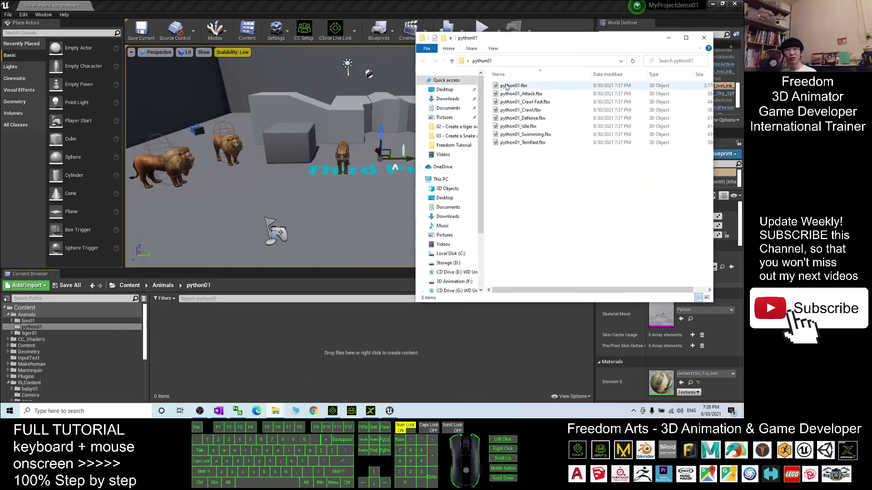
{"action": "left_click_drag", "start_coordinate": [506, 87], "coordinate": [222, 348]}
{"action": "left_click", "coordinate": [368, 63]}
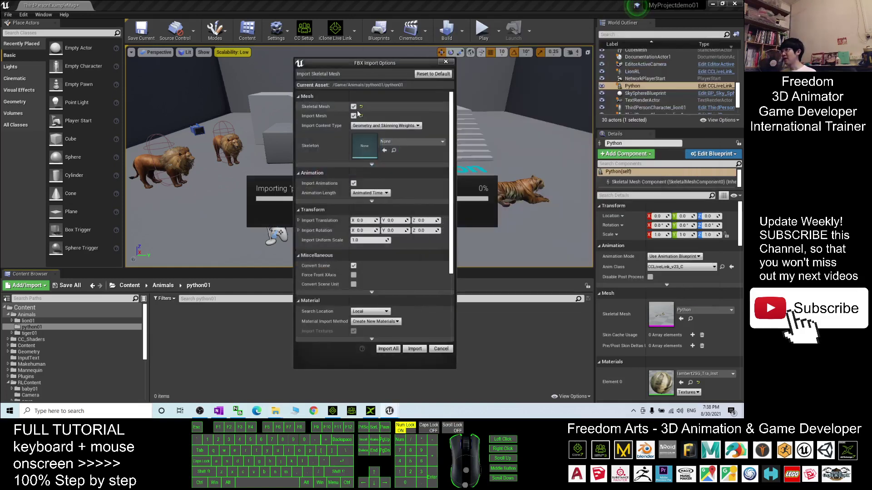
{"action": "left_click", "coordinate": [385, 350]}
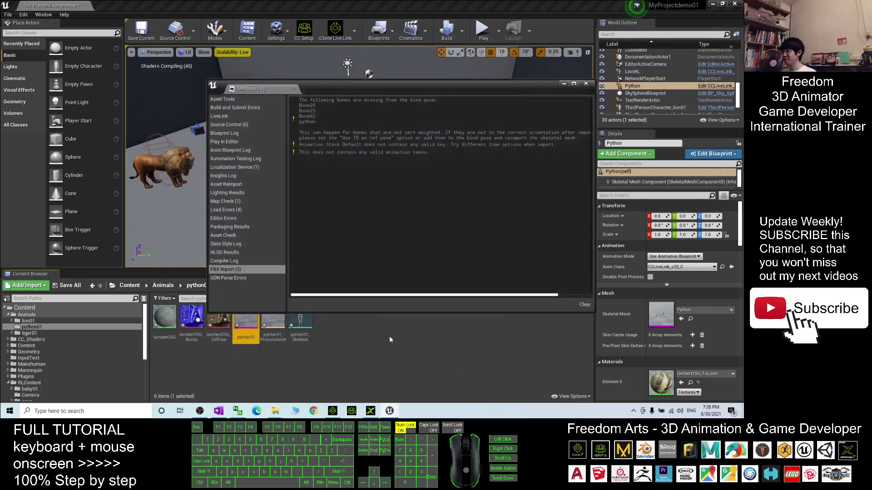
{"action": "left_click_drag", "start_coordinate": [510, 85], "coordinate": [454, 105]}
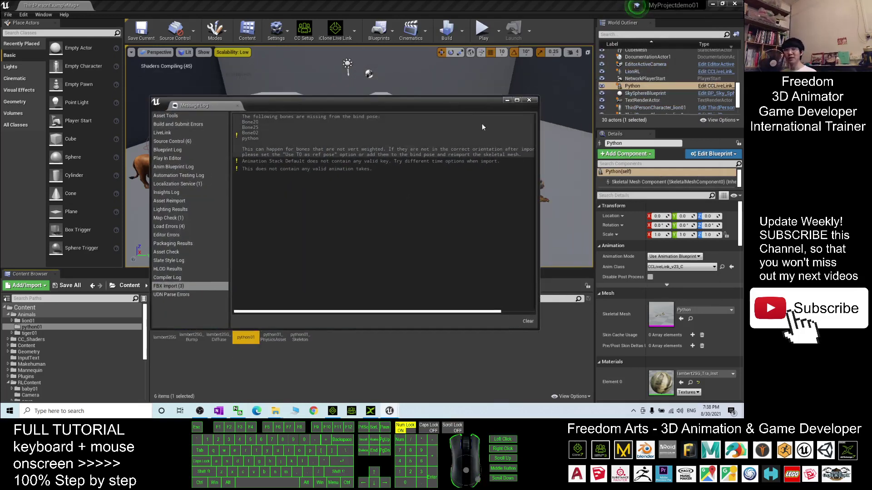
- Close the FBX import warnings log to reveal the six imported python01 assets
{"action": "left_click", "coordinate": [530, 101]}
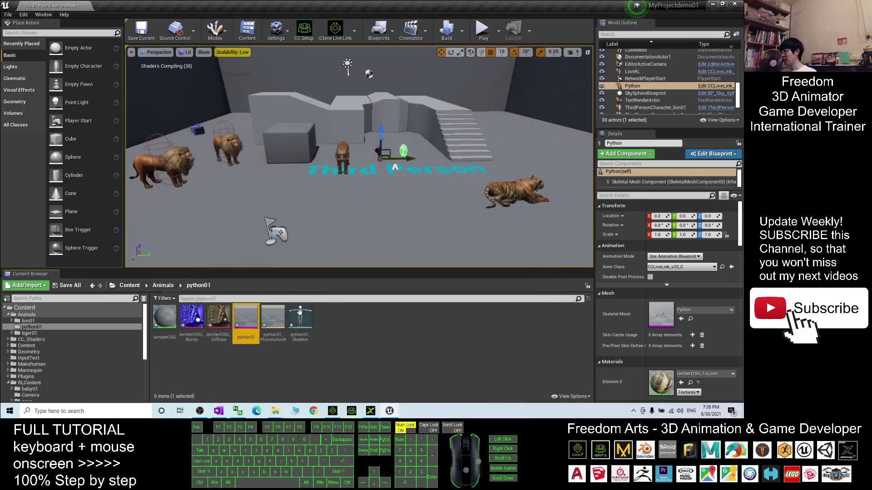
{"action": "mouse_move", "coordinate": [248, 318]}
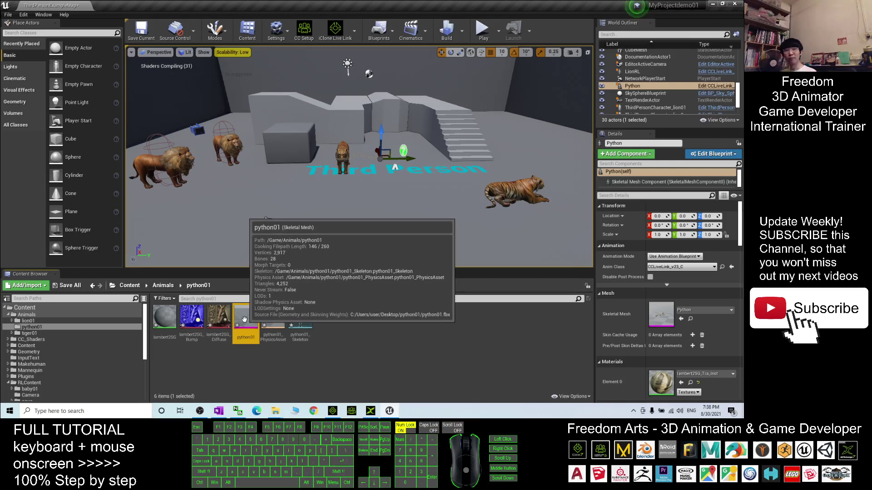
{"action": "double_click", "coordinate": [244, 320]}
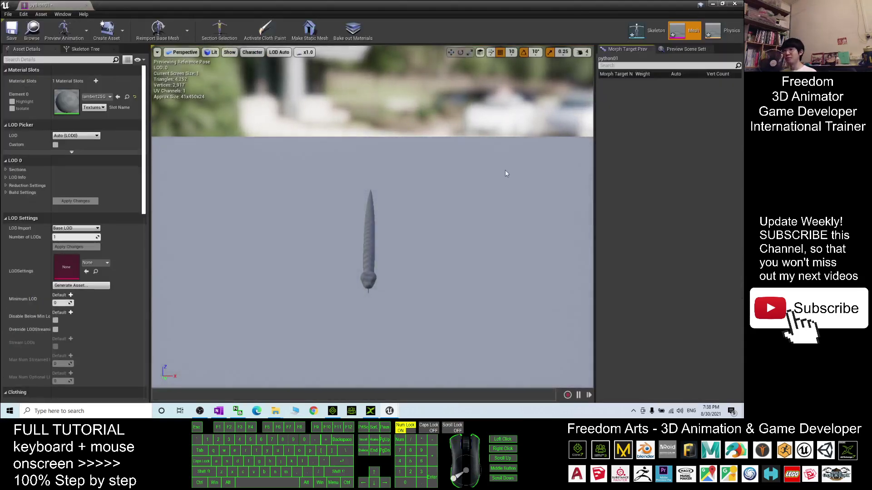
{"action": "left_click_drag", "start_coordinate": [406, 315], "coordinate": [322, 313], "text": "alt"}
{"action": "left_click_drag", "start_coordinate": [436, 230], "coordinate": [308, 275], "text": "alt"}
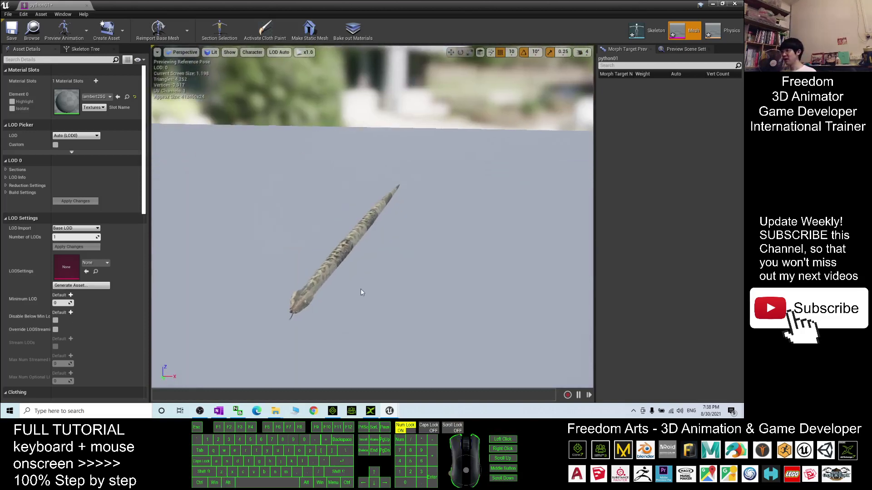
{"action": "left_click", "coordinate": [734, 4]}
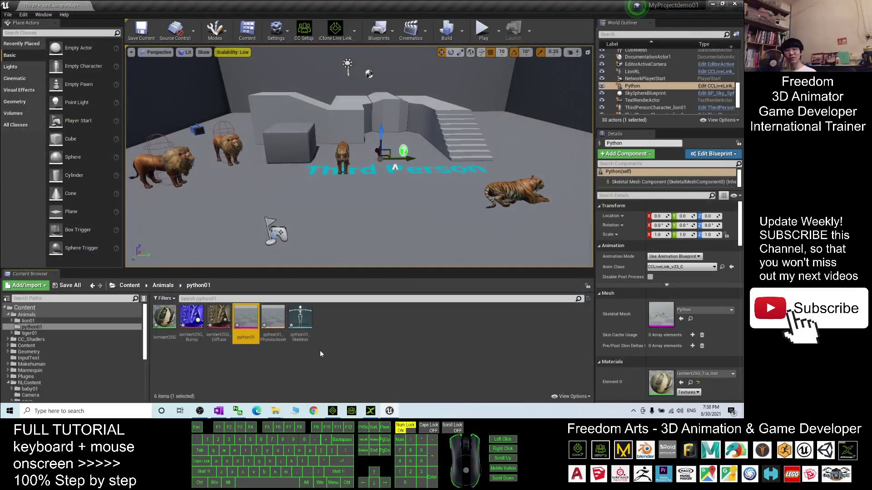
{"action": "left_click", "coordinate": [334, 348]}
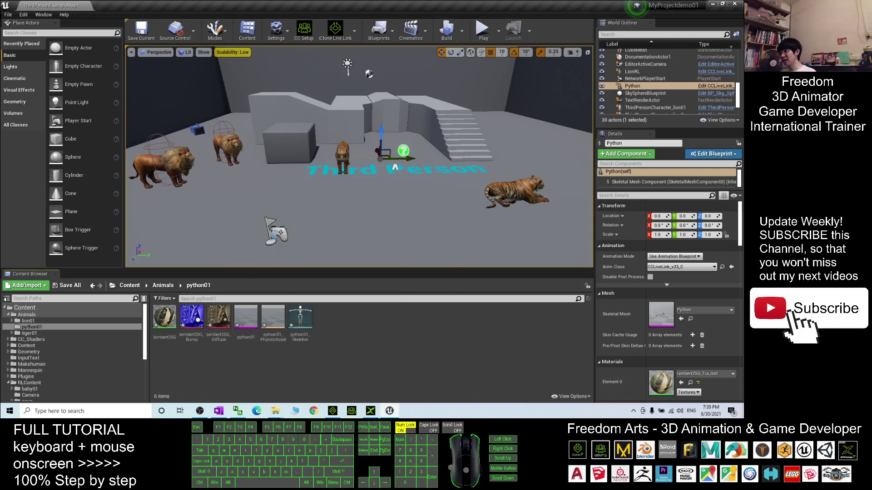
- Assign lambert2SG_Tra_Inst to the python01 mesh's Element 0 slot, then close the mesh editor
{"action": "double_click", "coordinate": [243, 324]}
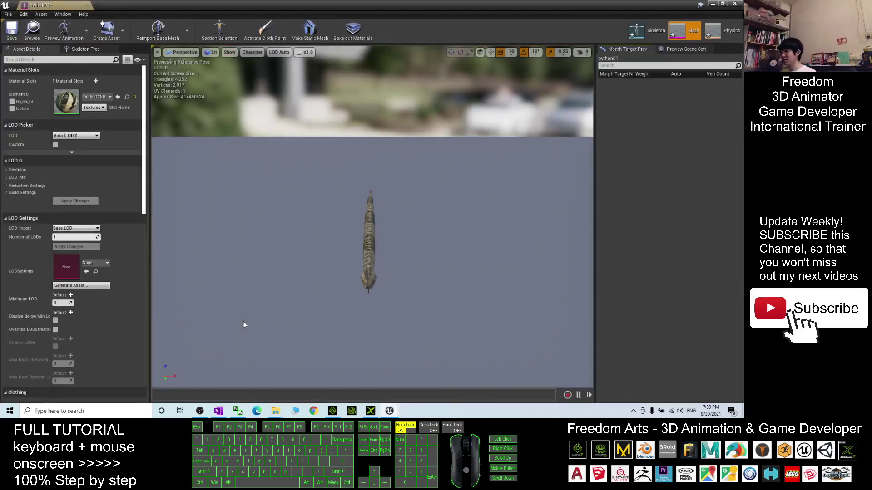
{"action": "left_click", "coordinate": [101, 98]}
{"action": "left_click", "coordinate": [102, 98]}
{"action": "left_click", "coordinate": [102, 98]}
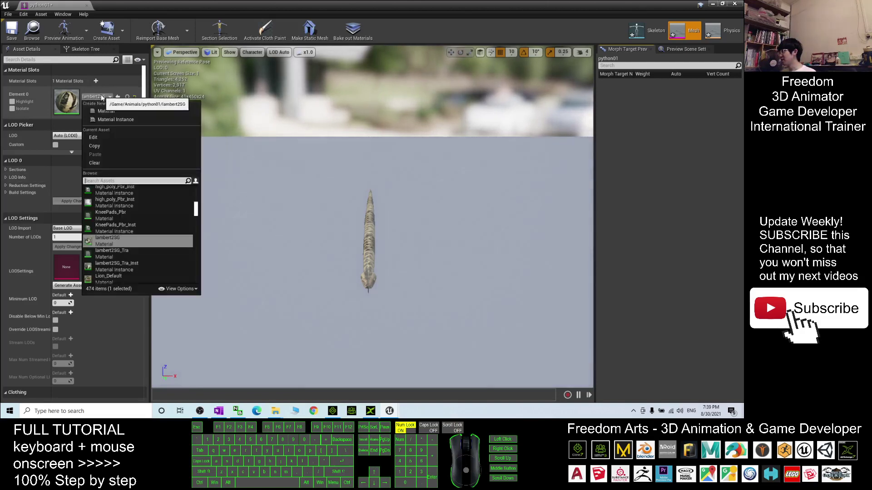
{"action": "left_click", "coordinate": [119, 266]}
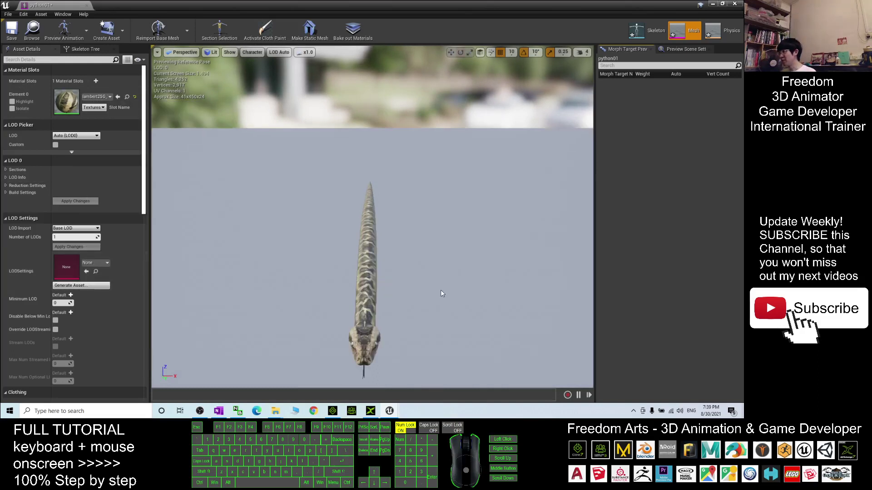
{"action": "left_click_drag", "start_coordinate": [435, 326], "coordinate": [381, 313], "text": "alt"}
{"action": "left_click", "coordinate": [734, 4]}
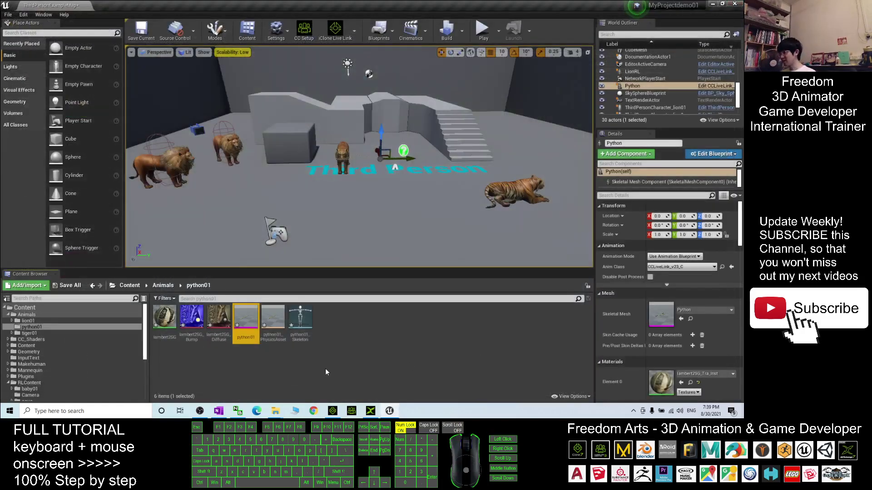
- Create and open an animation folder in python01, with the FBX files window brought forward
{"action": "right_click", "coordinate": [325, 367]}
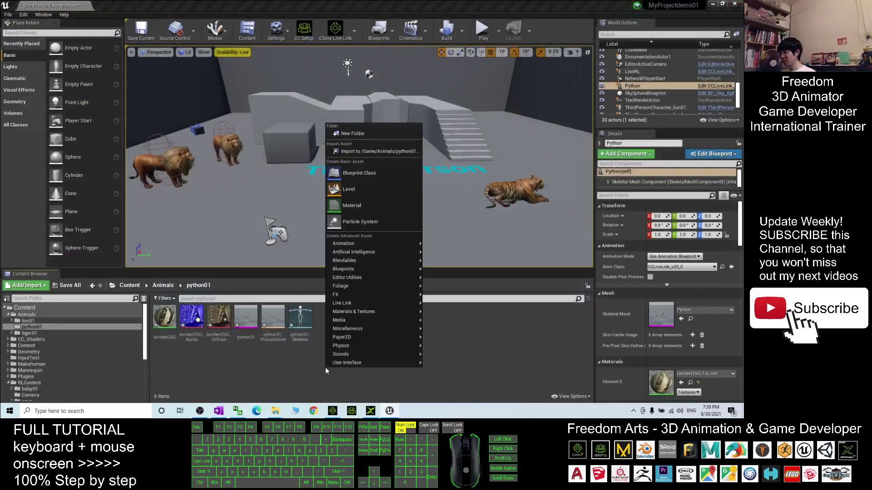
{"action": "left_click", "coordinate": [352, 133]}
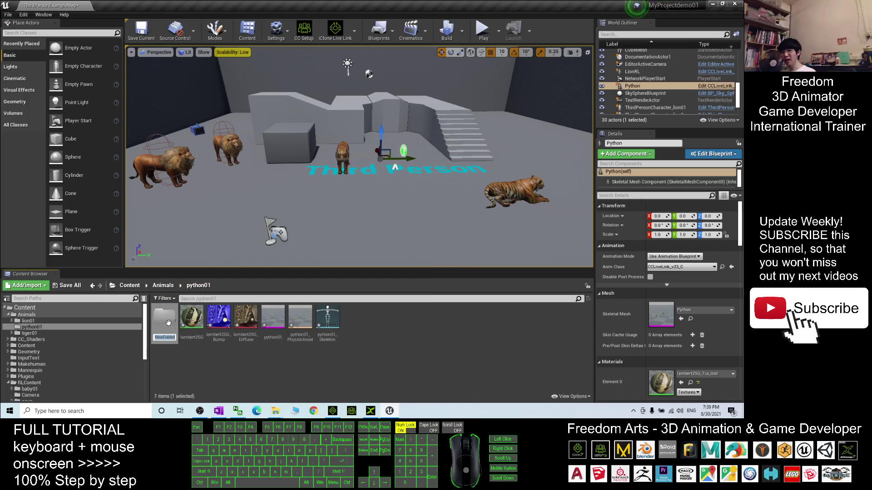
{"action": "type", "text": "animation"}
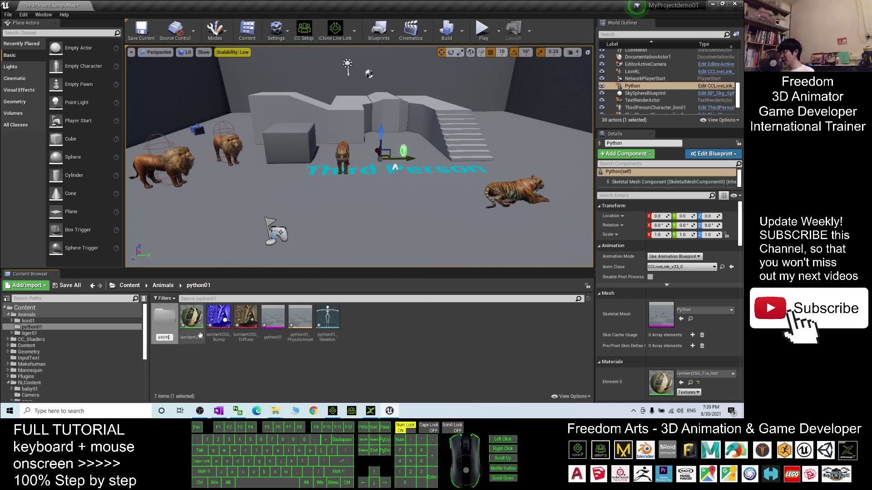
{"action": "key", "text": "Return"}
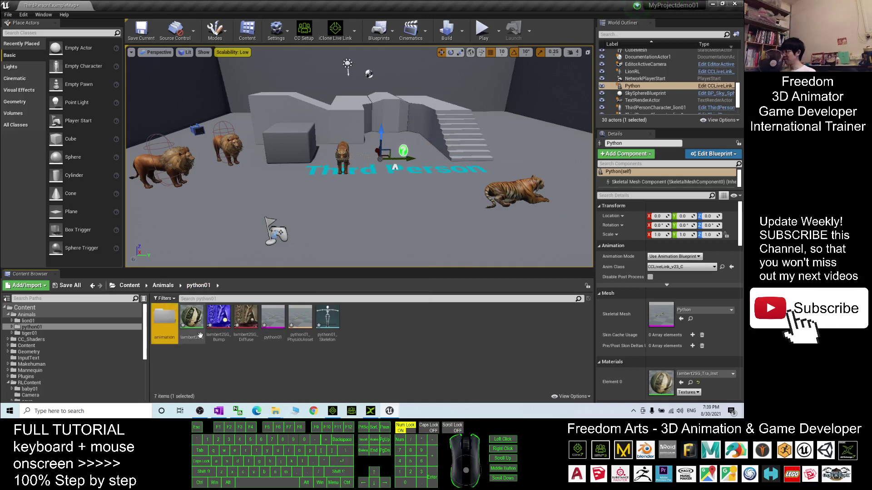
{"action": "double_click", "coordinate": [164, 316]}
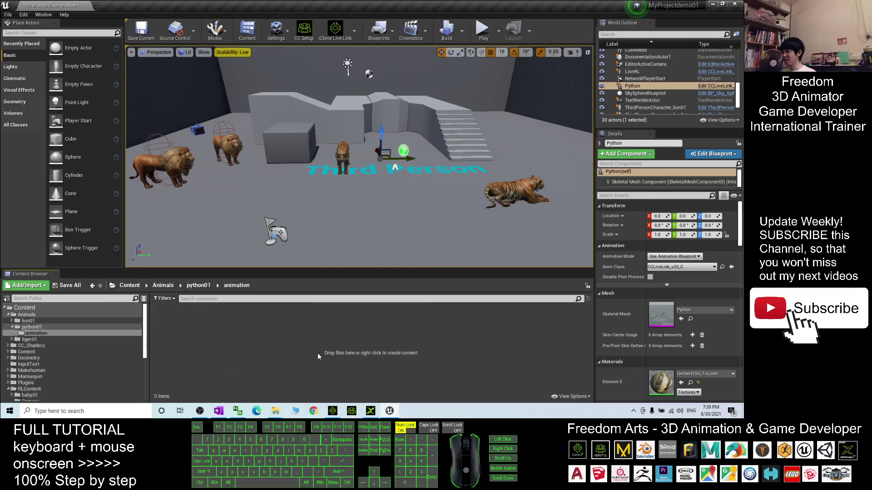
{"action": "mouse_move", "coordinate": [276, 411]}
{"action": "left_click", "coordinate": [303, 383]}
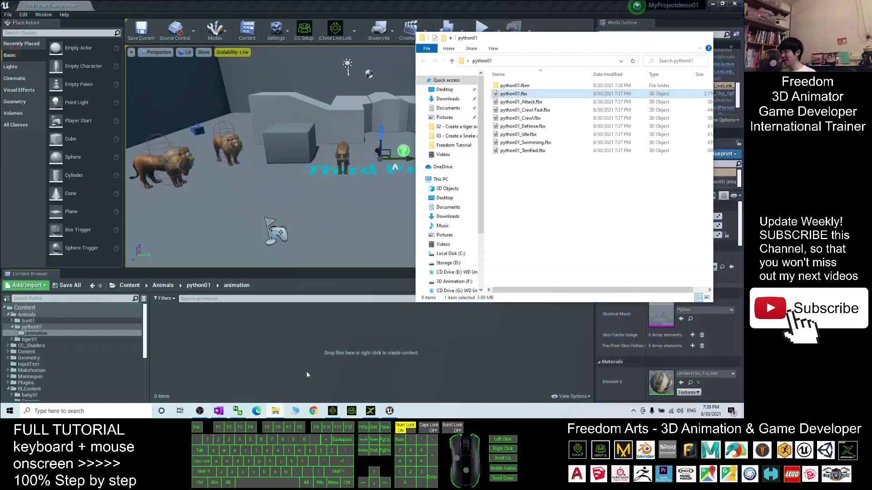
- Import the seven python01 animation FBX files onto python01_Skeleton using Animated Time length
{"action": "left_click_drag", "start_coordinate": [585, 186], "coordinate": [534, 104]}
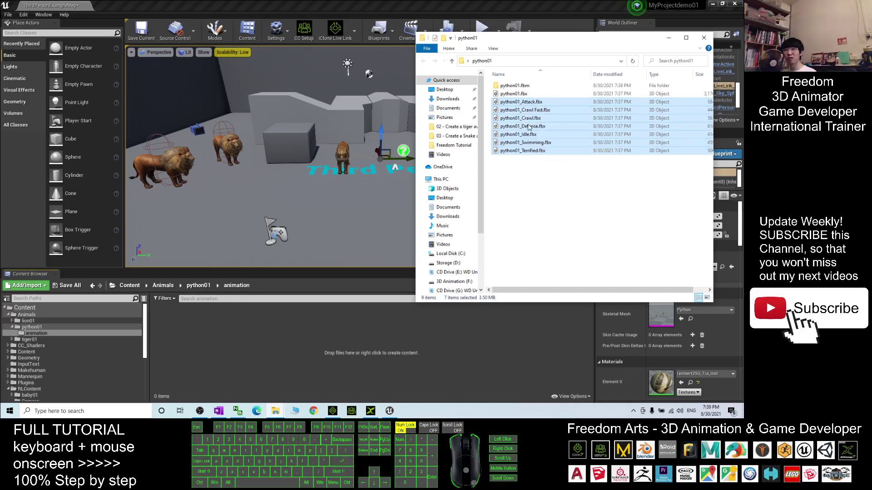
{"action": "left_click_drag", "start_coordinate": [509, 110], "coordinate": [214, 346]}
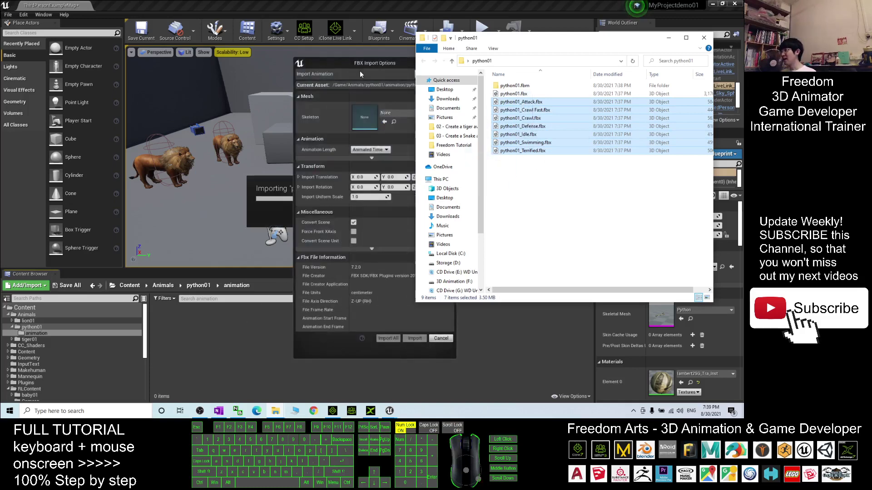
{"action": "left_click", "coordinate": [378, 62]}
{"action": "left_click", "coordinate": [412, 114]}
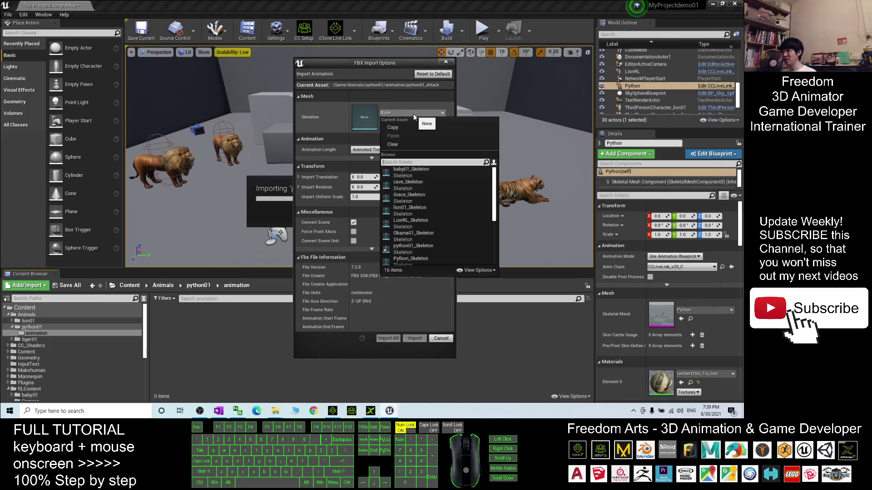
{"action": "left_click", "coordinate": [406, 250]}
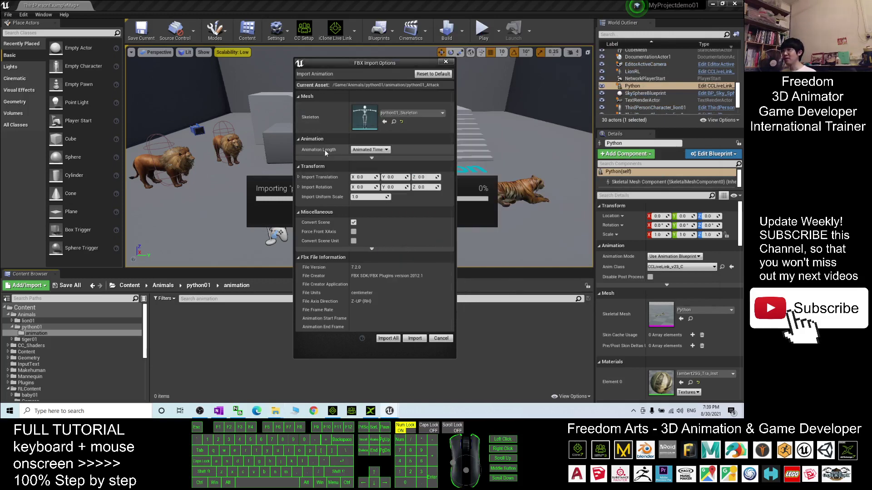
{"action": "left_click", "coordinate": [365, 150]}
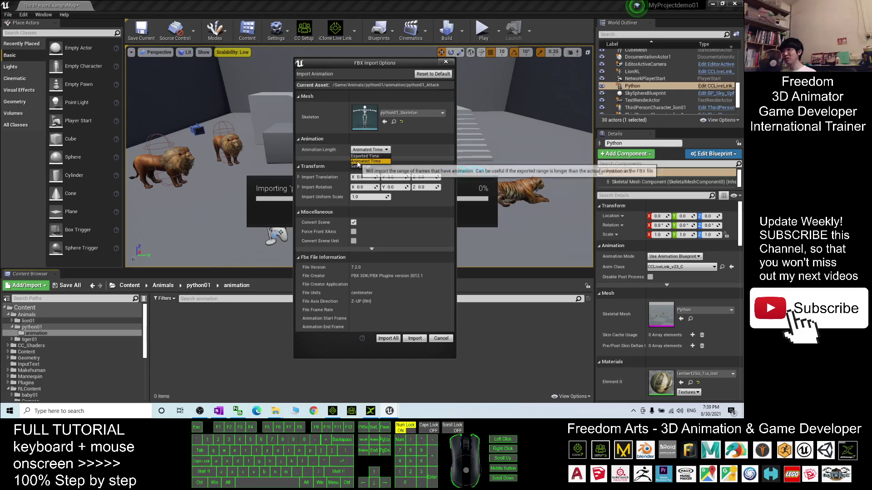
{"action": "left_click", "coordinate": [358, 161]}
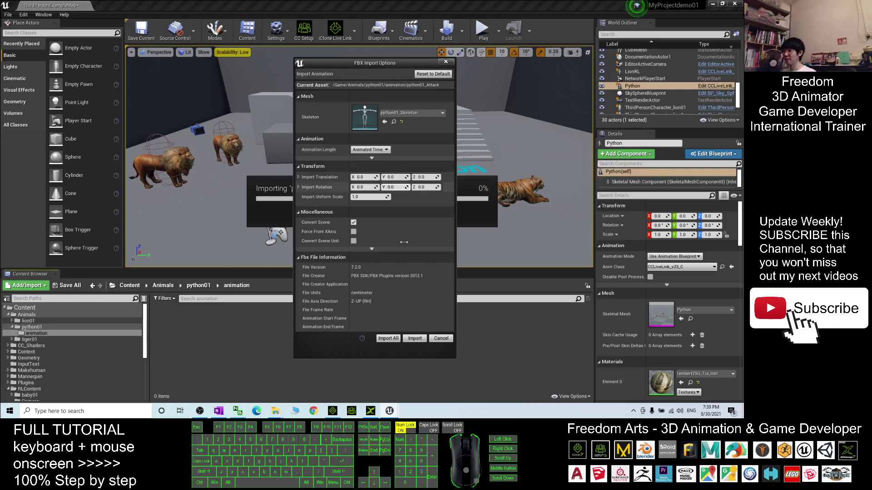
{"action": "left_click", "coordinate": [394, 339]}
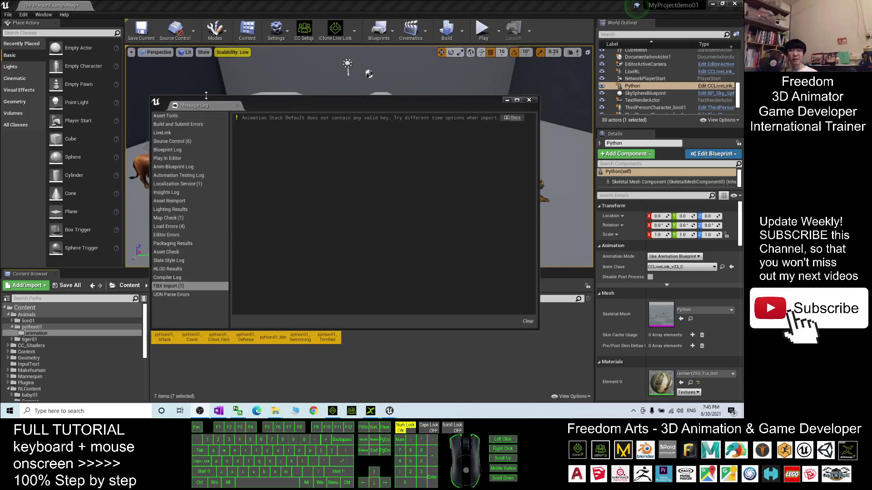
- Close the import log and preview the python01_Attack and python01_Crawl animations
{"action": "left_click", "coordinate": [529, 100]}
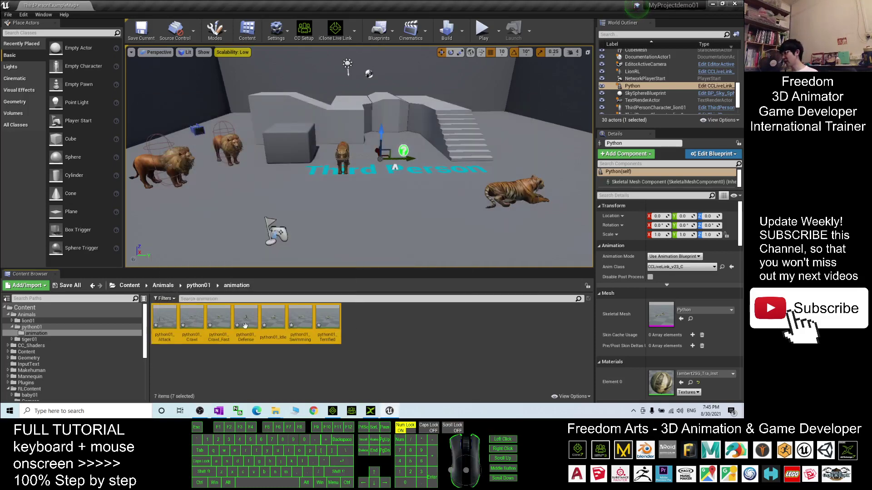
{"action": "double_click", "coordinate": [166, 320]}
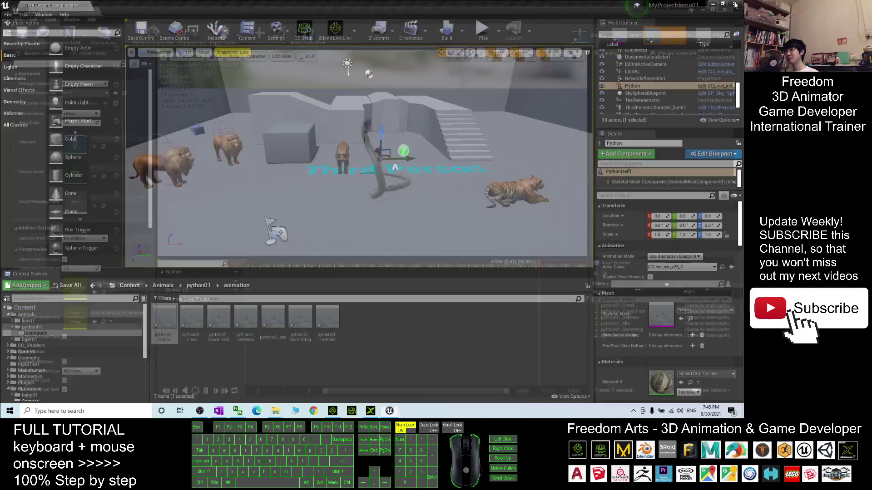
{"action": "left_click", "coordinate": [734, 3]}
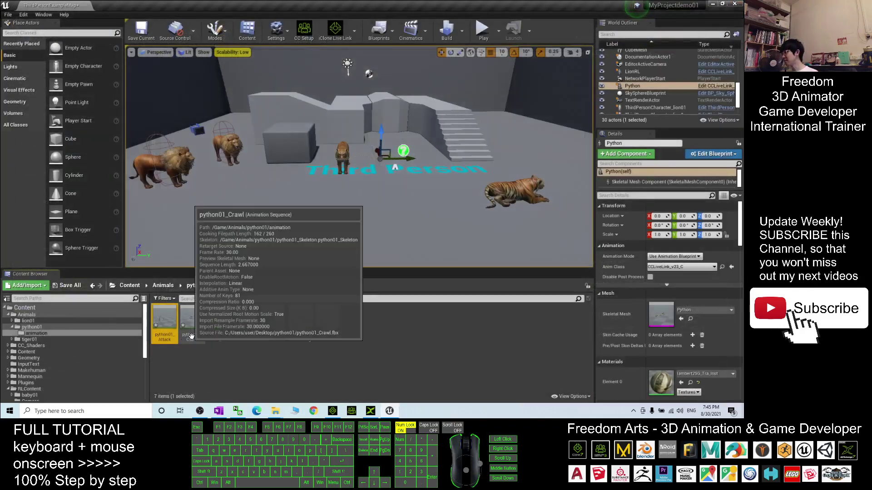
{"action": "double_click", "coordinate": [186, 327]}
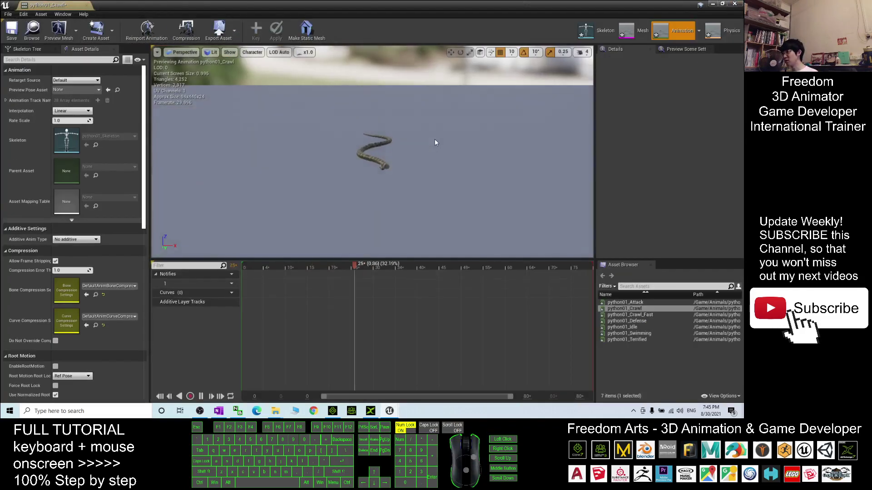
{"action": "scroll", "coordinate": [404, 173], "scroll_direction": "up", "scroll_amount": 5}
{"action": "left_click_drag", "start_coordinate": [424, 212], "coordinate": [427, 189]}
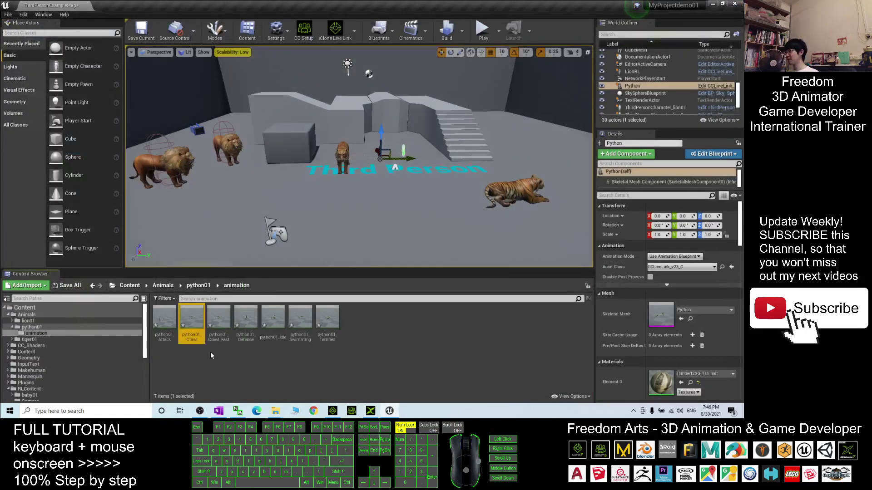
- Preview python01_Idle on the snake, then go back to the python01 folder
{"action": "double_click", "coordinate": [273, 318]}
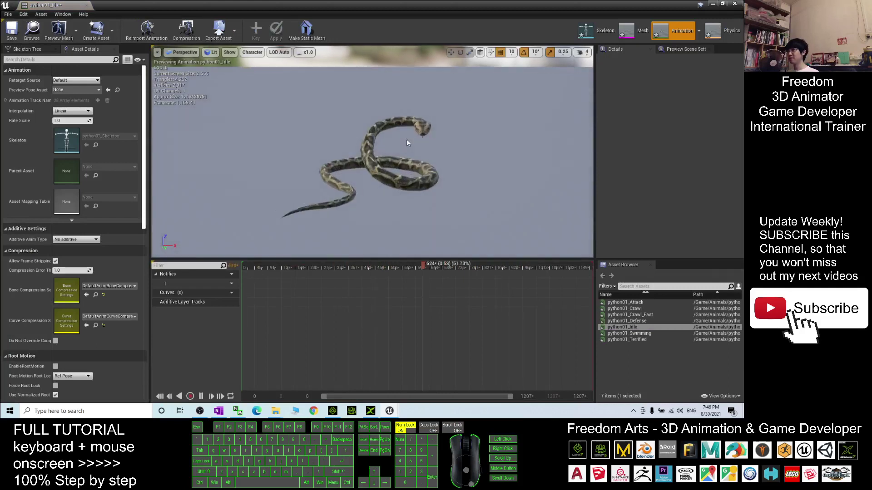
{"action": "left_click_drag", "start_coordinate": [407, 139], "coordinate": [391, 114], "text": "alt"}
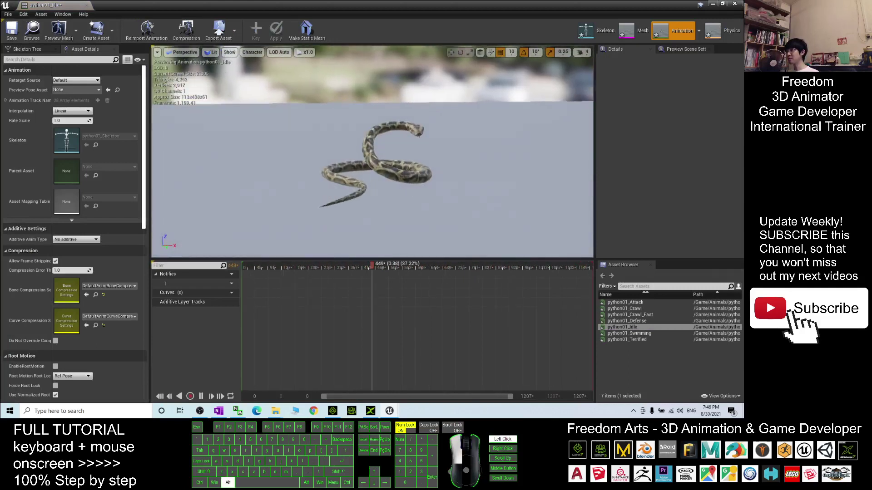
{"action": "key", "text": "alt+Tab"}
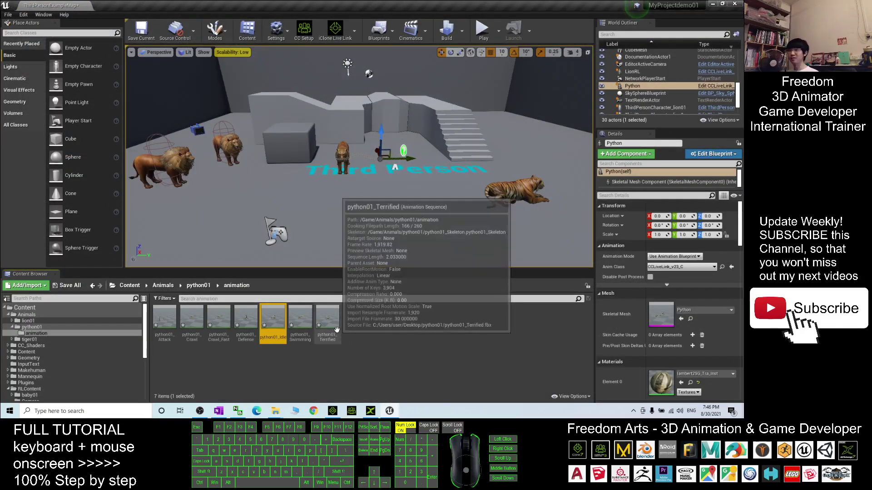
{"action": "left_click", "coordinate": [203, 285]}
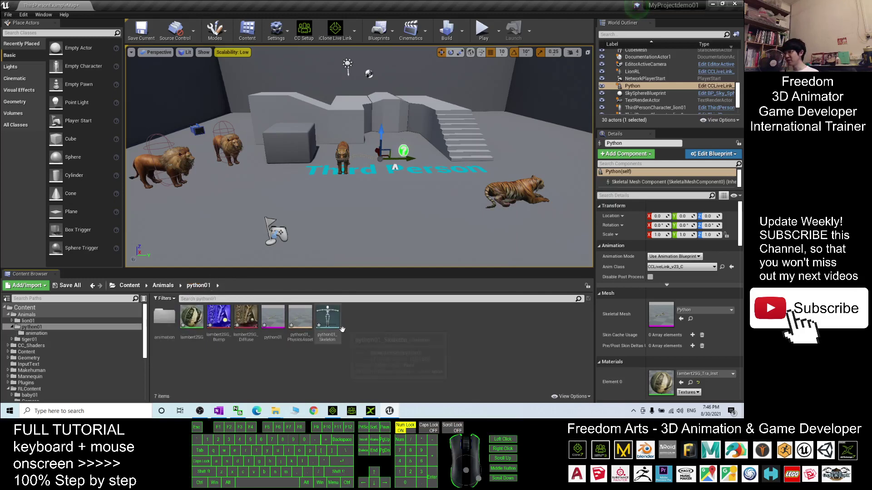
- Assign the Humanoid rig to python01_Skeleton in the Retarget Manager and save the skeleton
{"action": "double_click", "coordinate": [327, 318]}
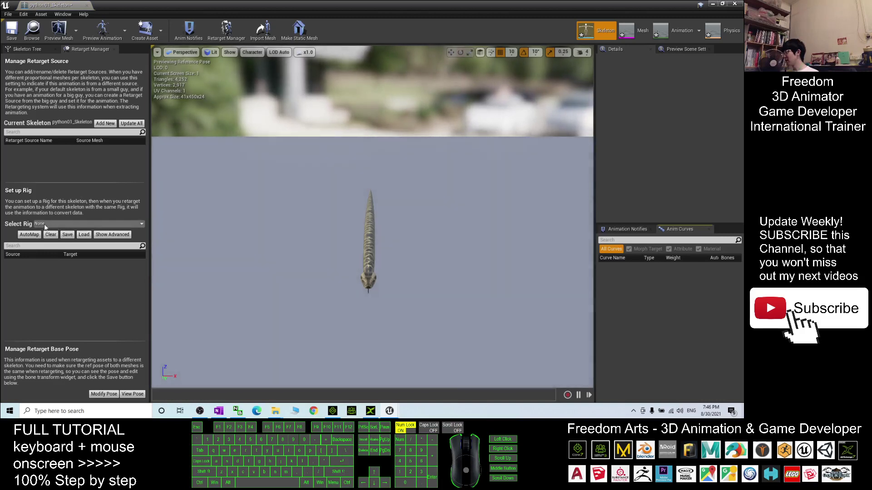
{"action": "left_click", "coordinate": [114, 50]}
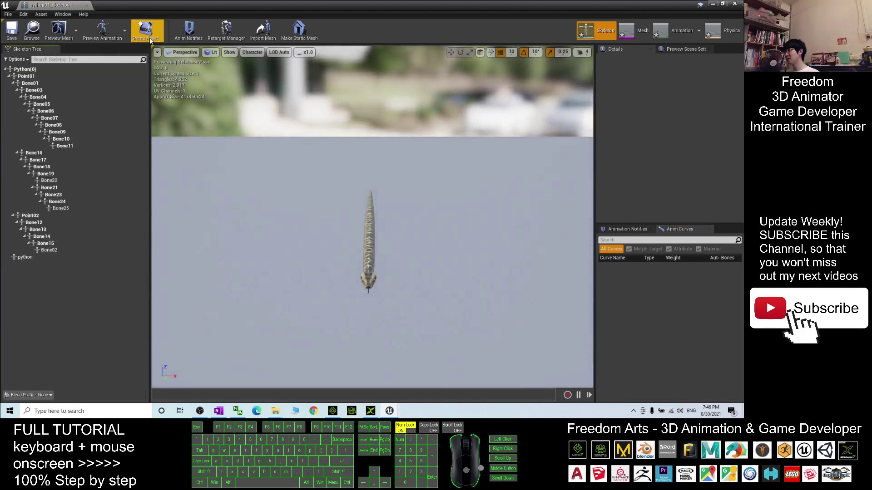
{"action": "left_click", "coordinate": [227, 30]}
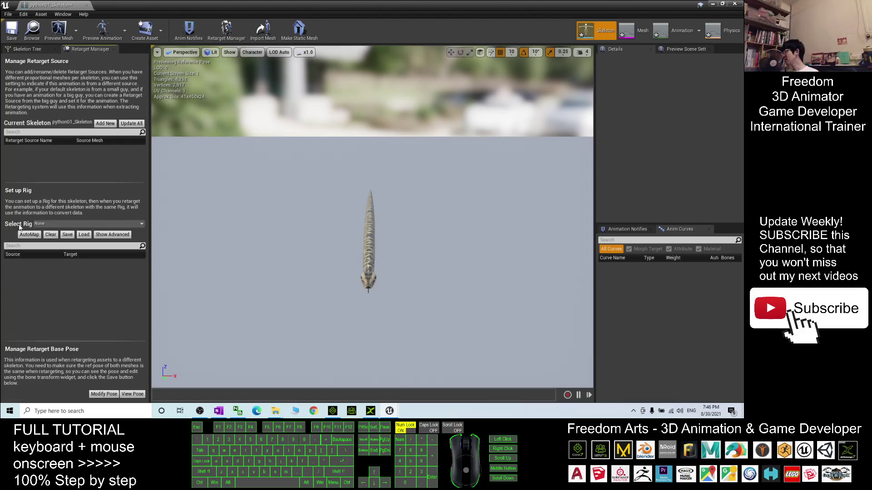
{"action": "left_click", "coordinate": [51, 224]}
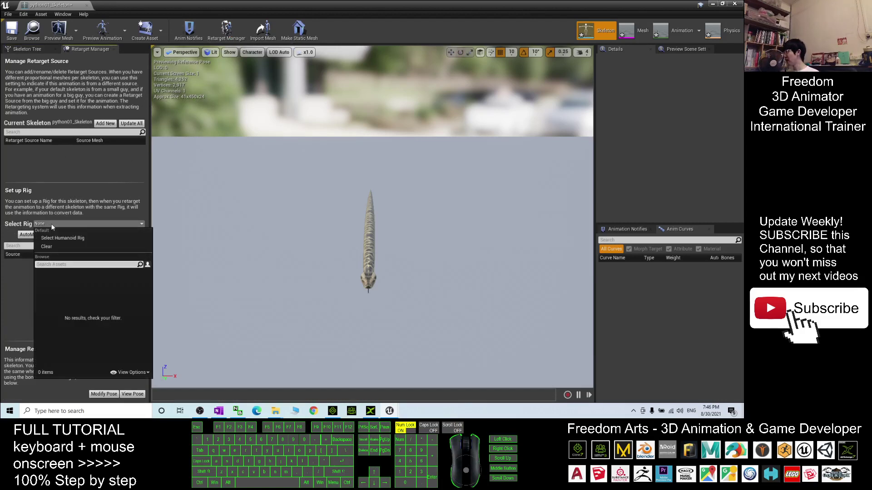
{"action": "left_click", "coordinate": [74, 238]}
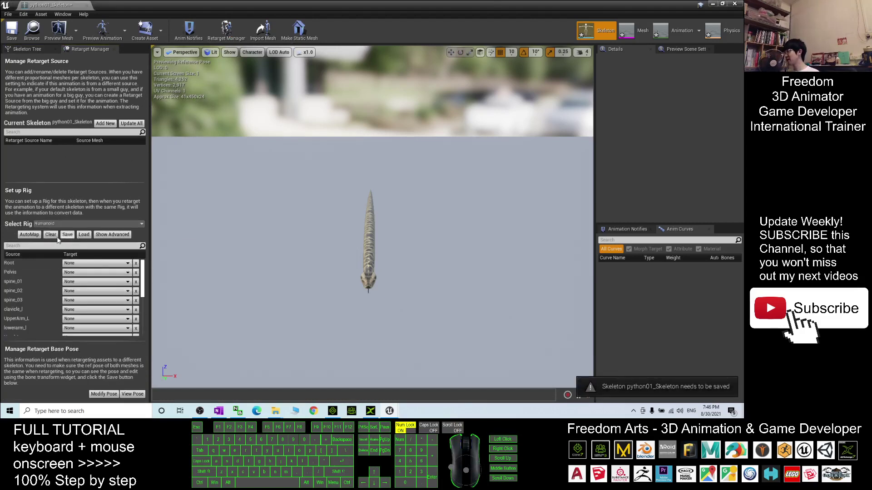
{"action": "left_click", "coordinate": [55, 236]}
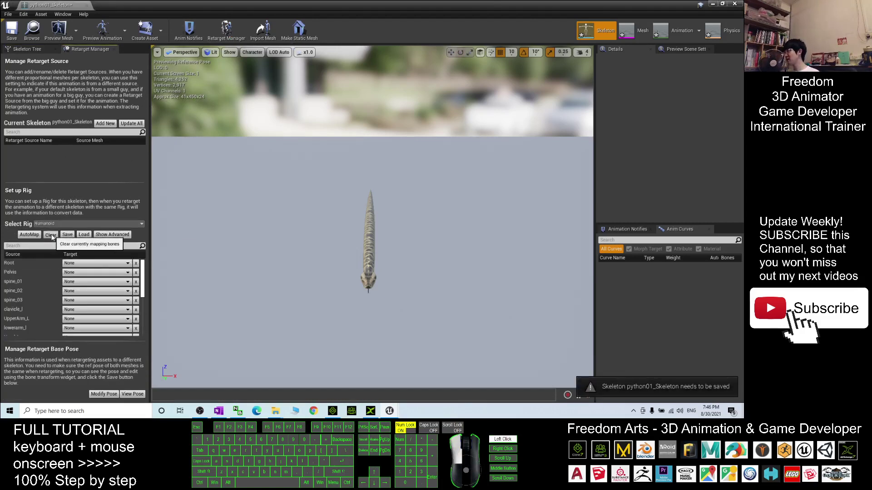
{"action": "left_click", "coordinate": [12, 30]}
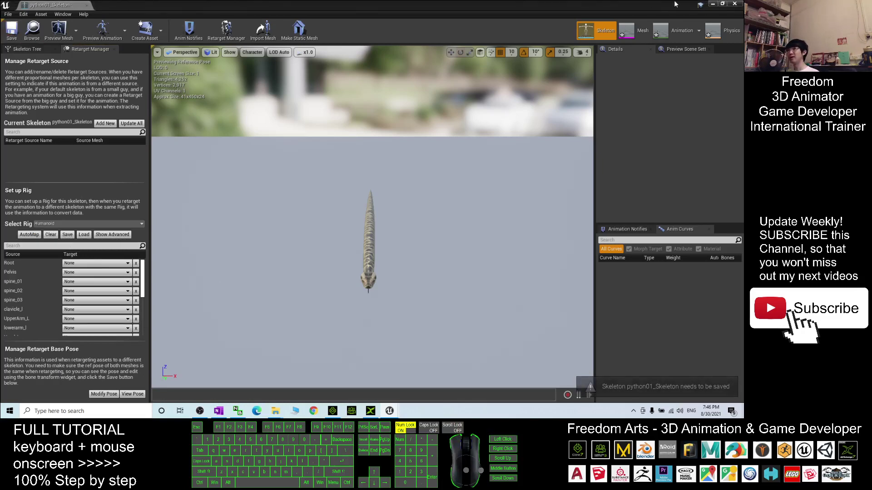
- Close the skeleton editor, browse to Content > Mannequin > Character > Mesh, and open UE4_Mannequin_Skeleton
{"action": "left_click", "coordinate": [735, 3]}
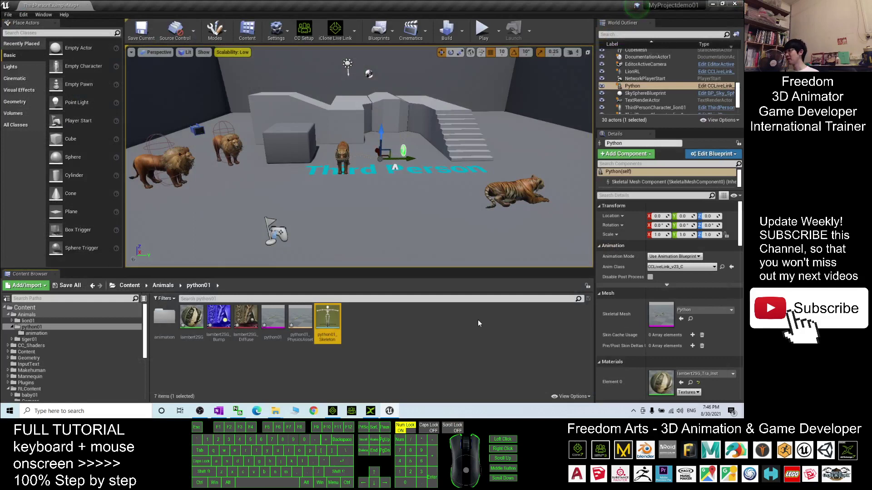
{"action": "left_click", "coordinate": [130, 285]}
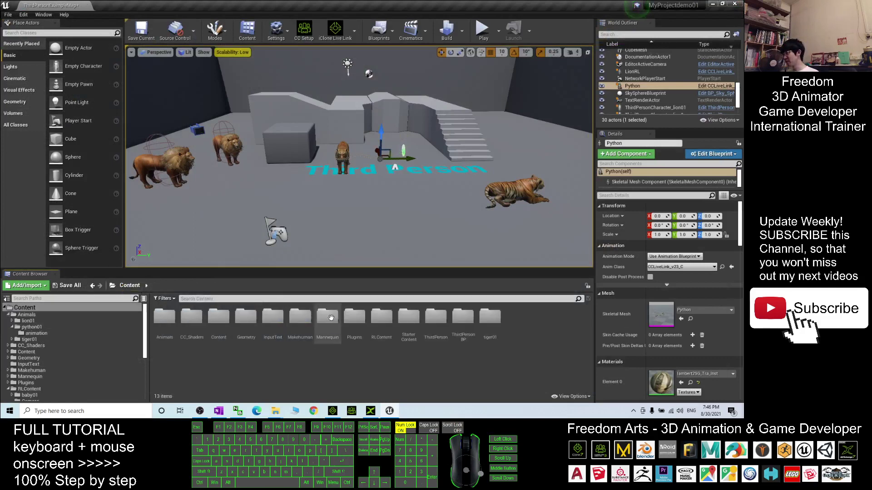
{"action": "double_click", "coordinate": [327, 317]}
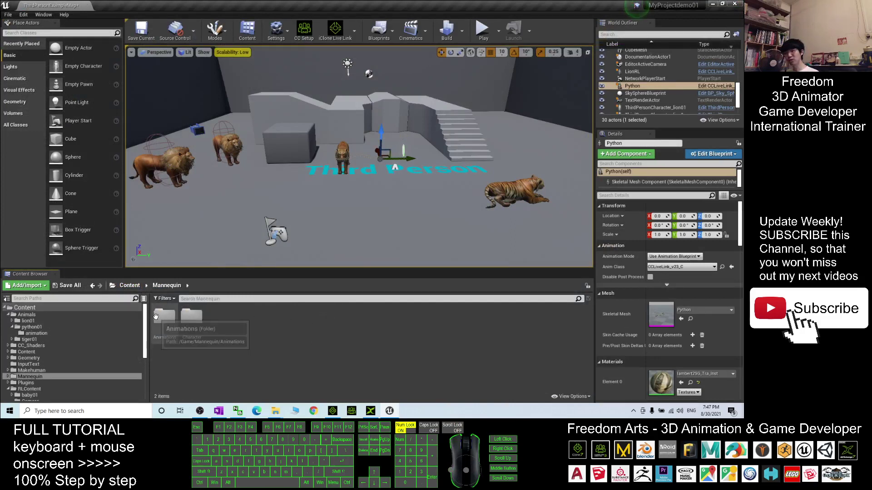
{"action": "double_click", "coordinate": [200, 319]}
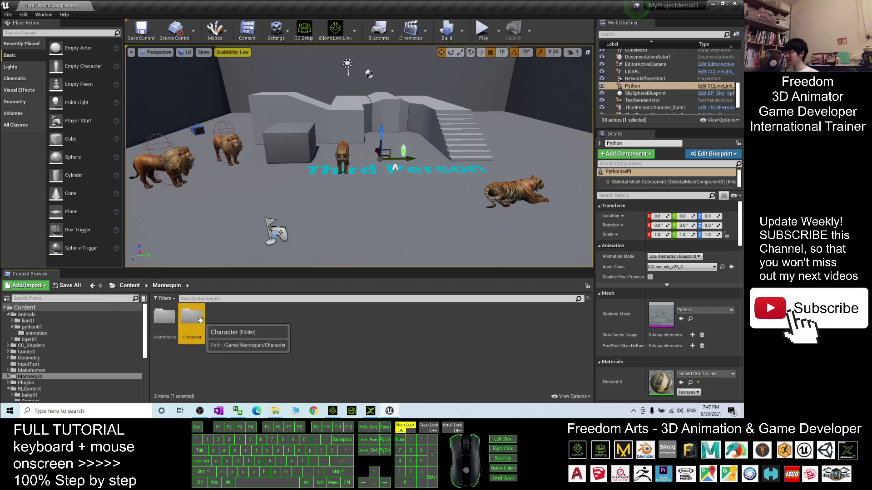
{"action": "double_click", "coordinate": [193, 320]}
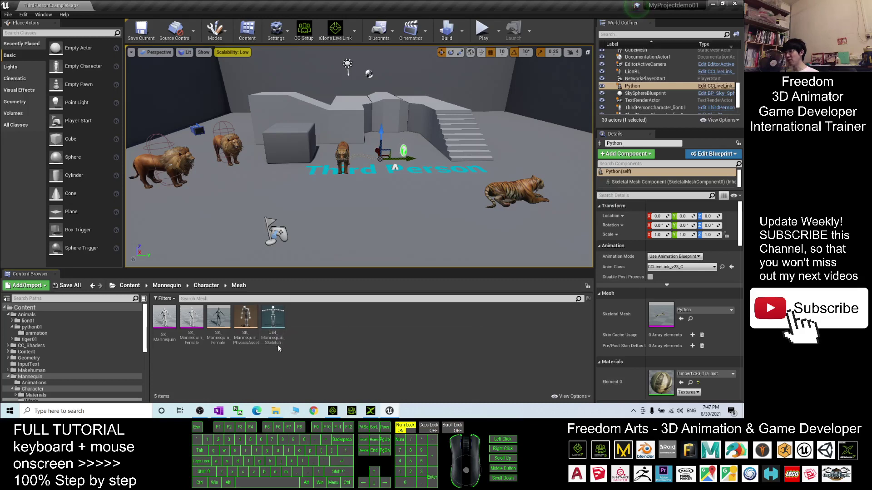
{"action": "double_click", "coordinate": [272, 319]}
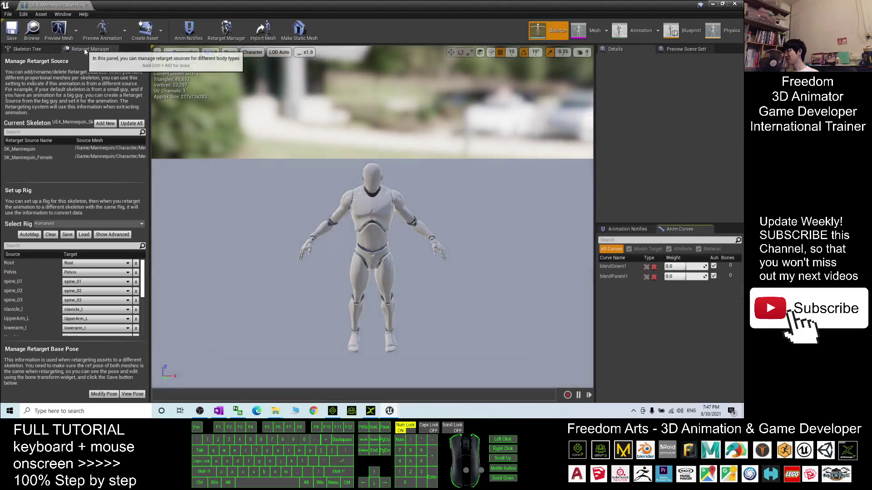
- Assign the Humanoid rig to UE4_Mannequin_Skeleton in the Retarget Manager, save it, and close the editor
{"action": "left_click", "coordinate": [114, 49]}
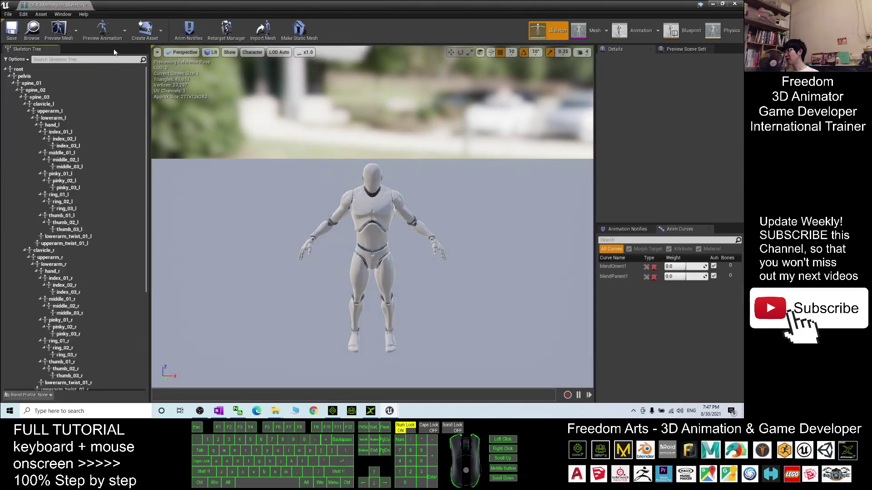
{"action": "left_click", "coordinate": [227, 31]}
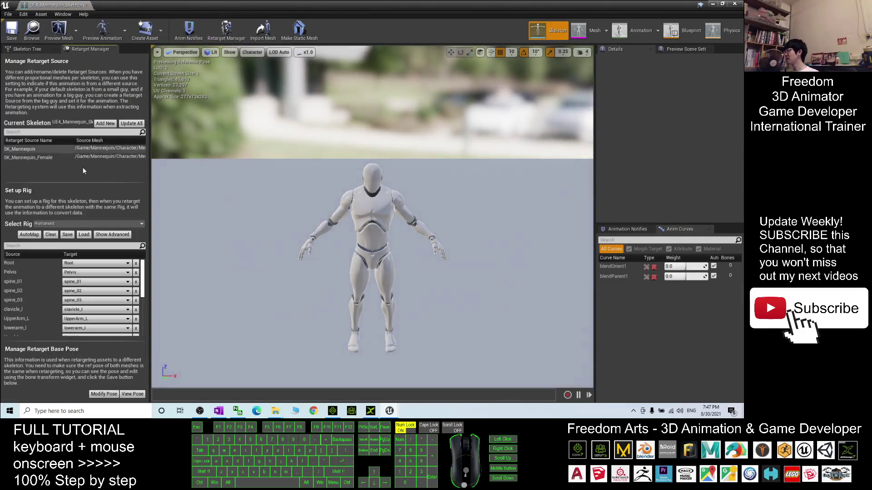
{"action": "left_click", "coordinate": [45, 223]}
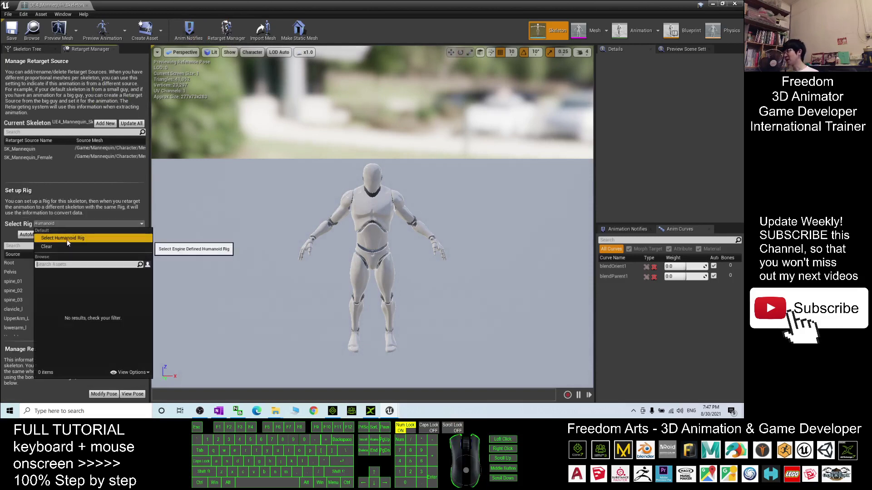
{"action": "left_click", "coordinate": [73, 239]}
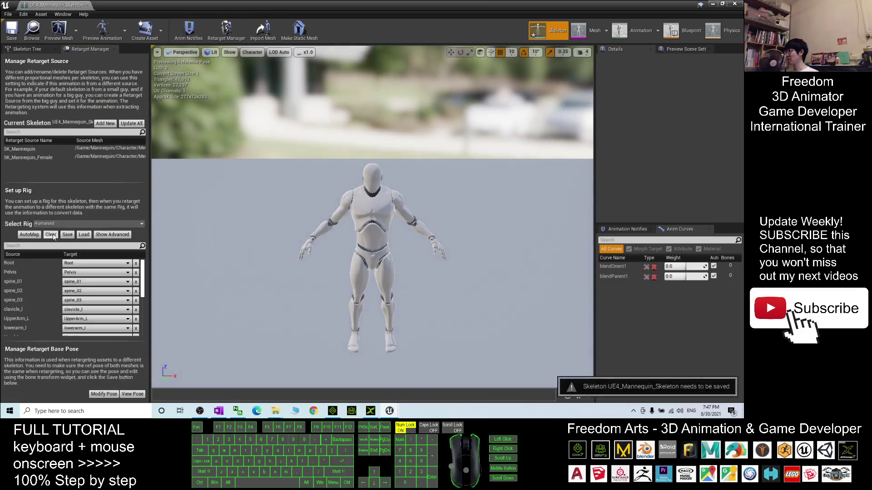
{"action": "left_click", "coordinate": [13, 30]}
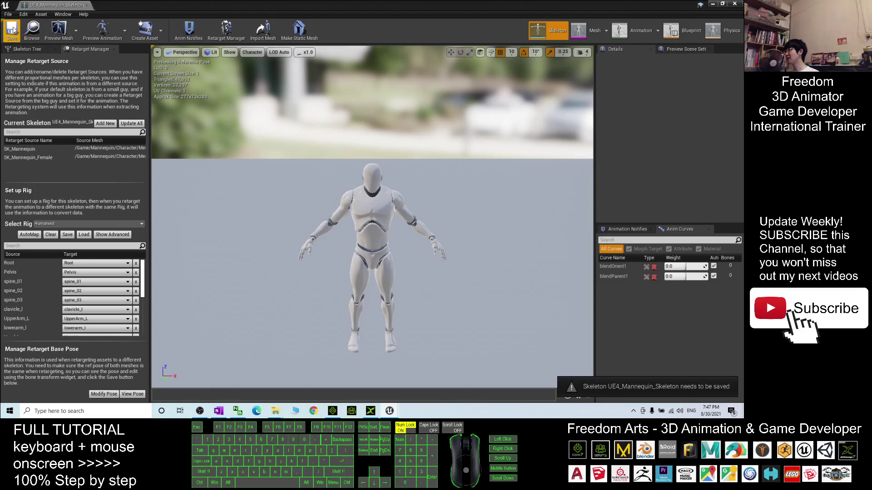
{"action": "left_click", "coordinate": [712, 4]}
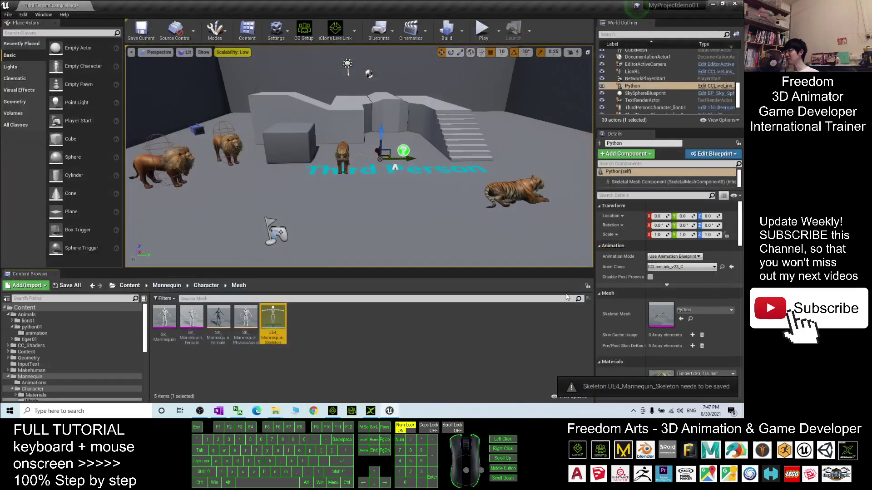
- In Mannequin > Animations, run Duplicate Anim Blueprints and Retarget on ThirdPerson_AnimBP
{"action": "left_click", "coordinate": [165, 287]}
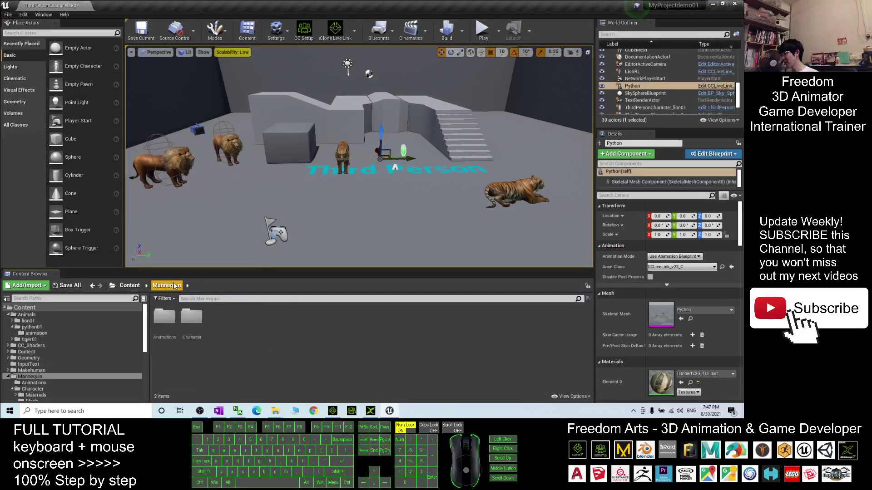
{"action": "double_click", "coordinate": [166, 321]}
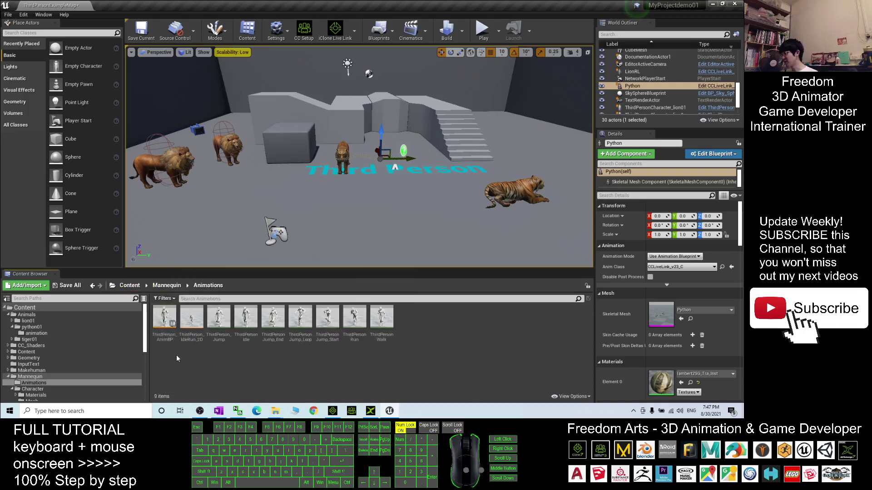
{"action": "right_click", "coordinate": [163, 319]}
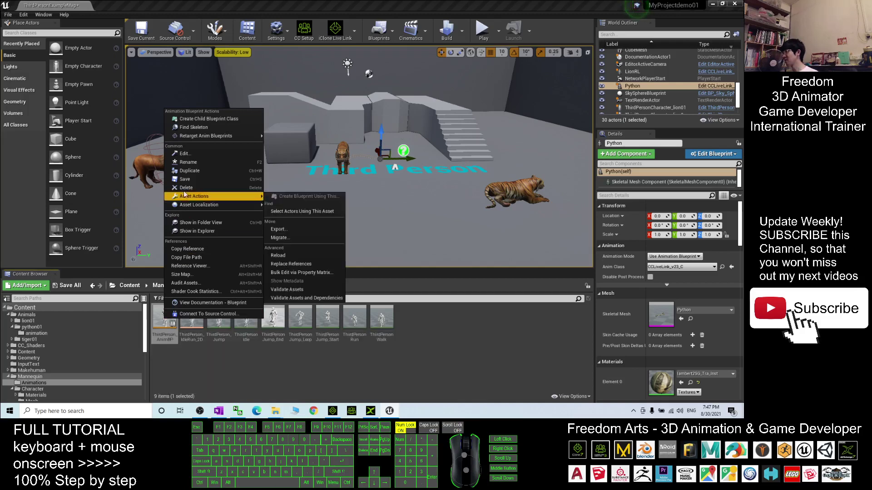
{"action": "mouse_move", "coordinate": [201, 136]}
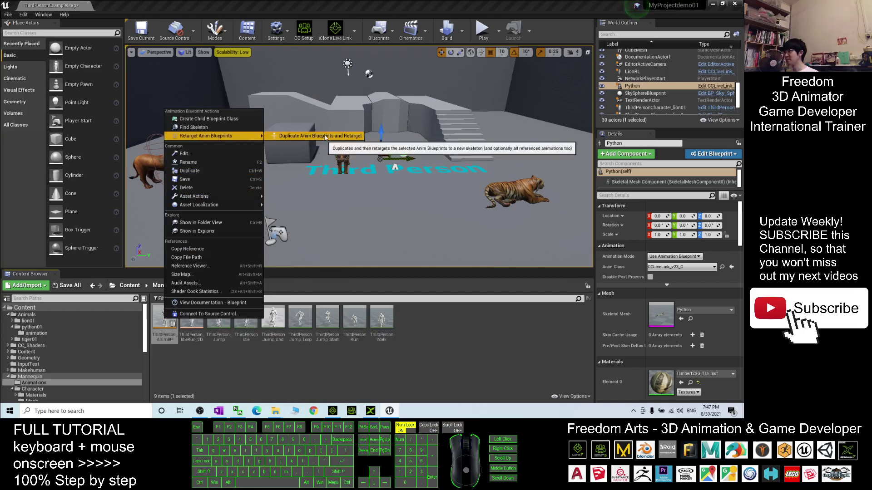
{"action": "left_click", "coordinate": [353, 135]}
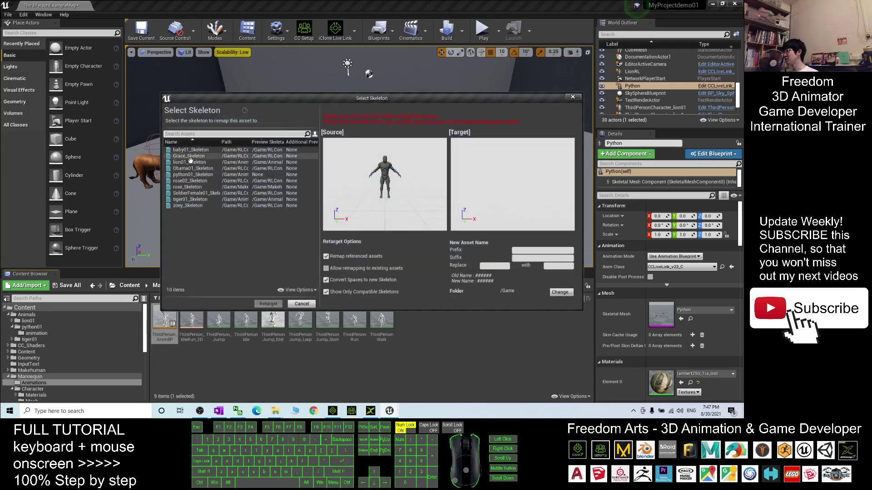
- Retarget the duplicated AnimBP and its animations onto python01_Skeleton
{"action": "left_click", "coordinate": [189, 175]}
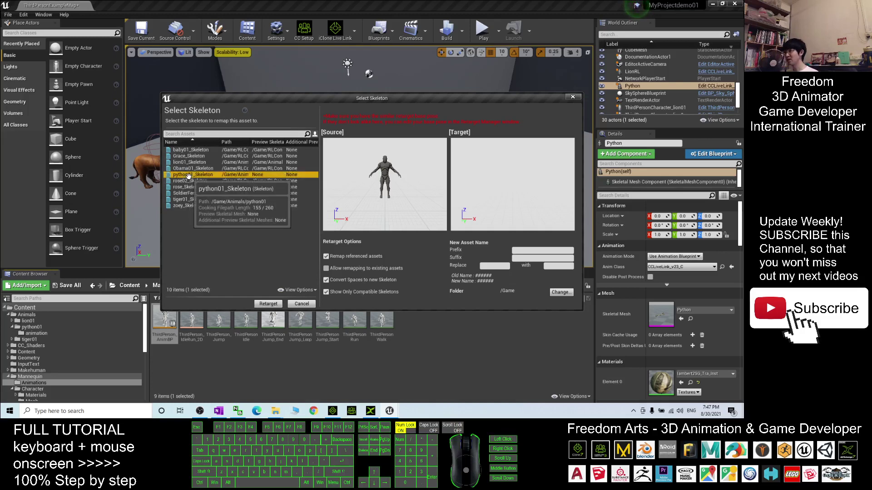
{"action": "left_click", "coordinate": [268, 304]}
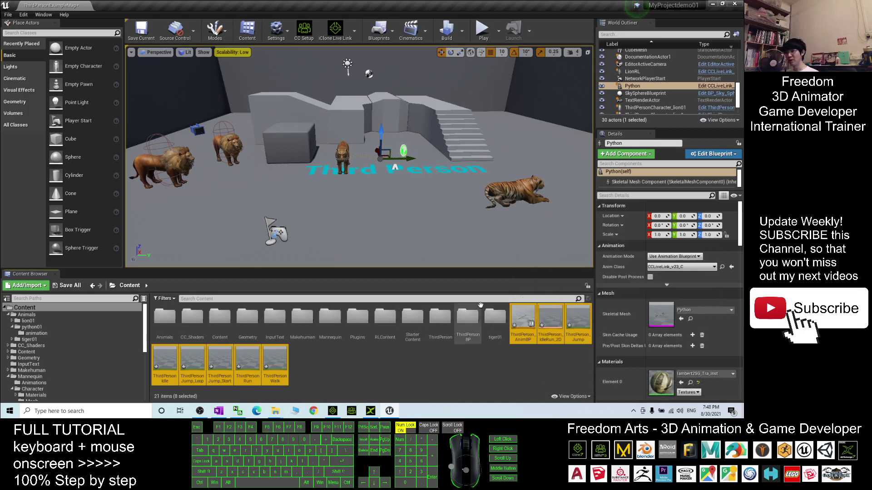
{"action": "left_click", "coordinate": [137, 288]}
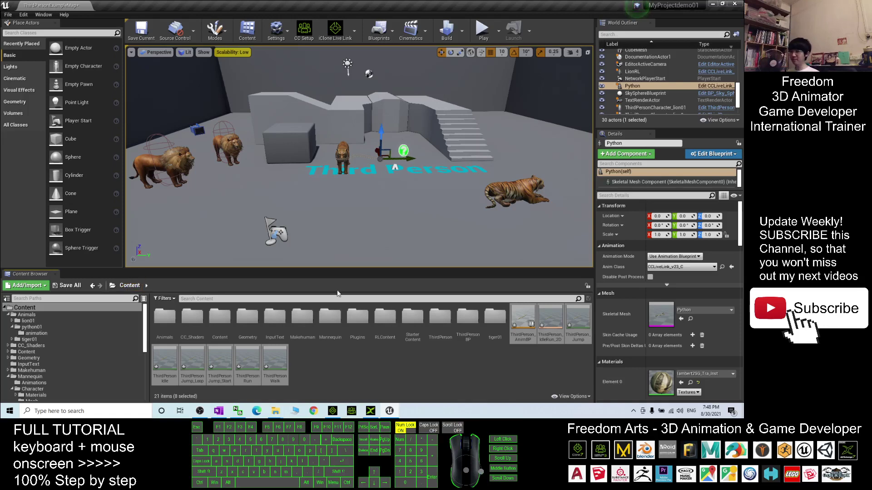
- Rename the new AnimBP to ThirdPerson_AnimBP_python01 and open the ThirdPerson_IdleRun_2D blend space
{"action": "left_click", "coordinate": [518, 343]}
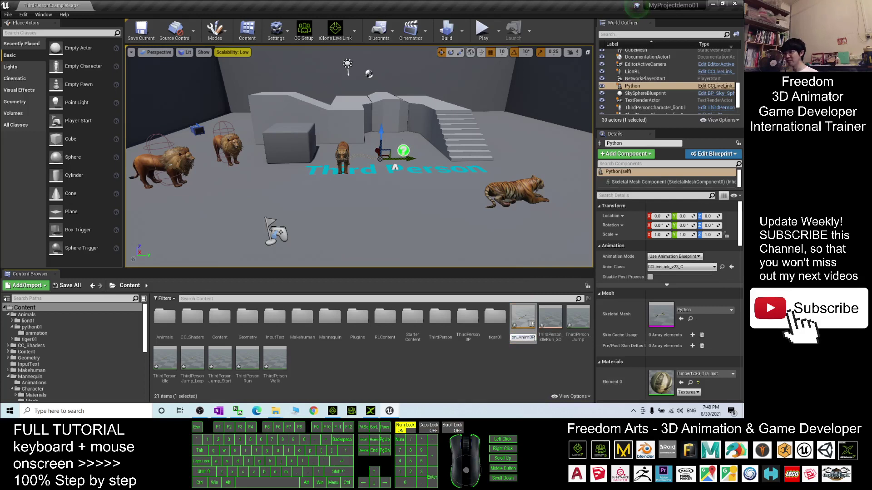
{"action": "type", "text": "_python01"}
{"action": "key", "text": "Return"}
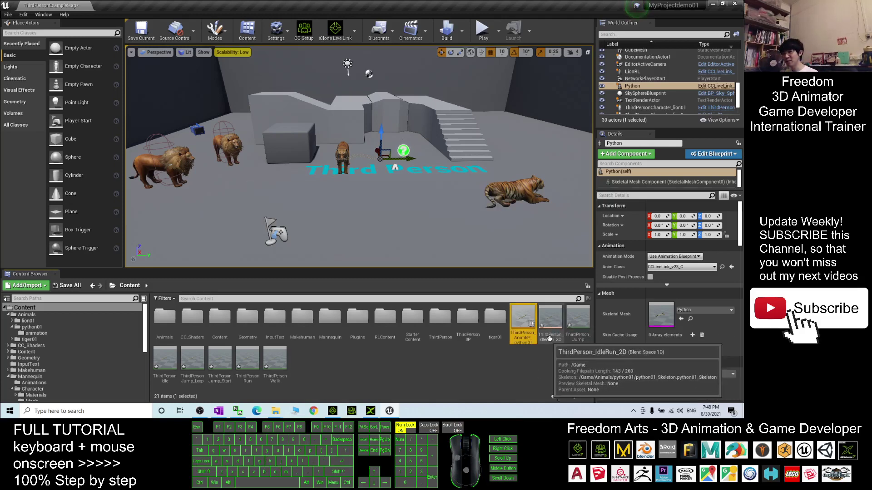
{"action": "left_click", "coordinate": [553, 317]}
{"action": "double_click", "coordinate": [554, 316]}
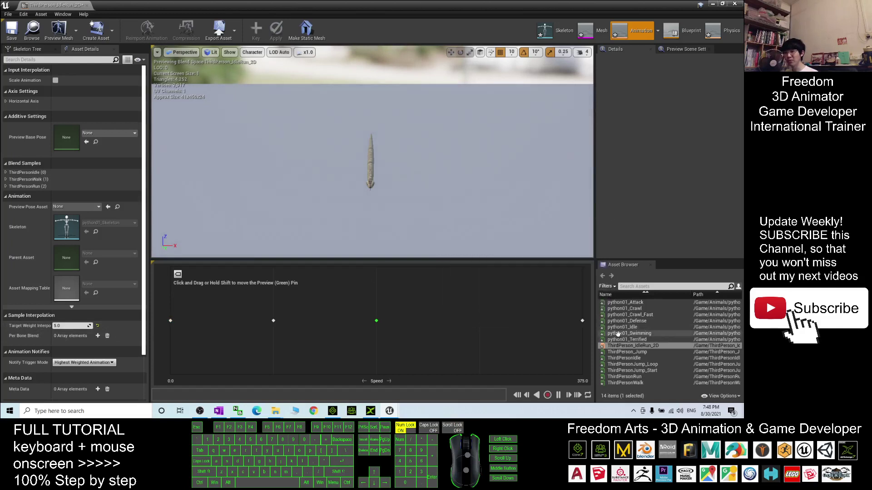
- Replace the blend samples with python01_Idle, python01_Crawl and python01_Crawl_Fast
{"action": "left_click_drag", "start_coordinate": [613, 327], "coordinate": [170, 321]}
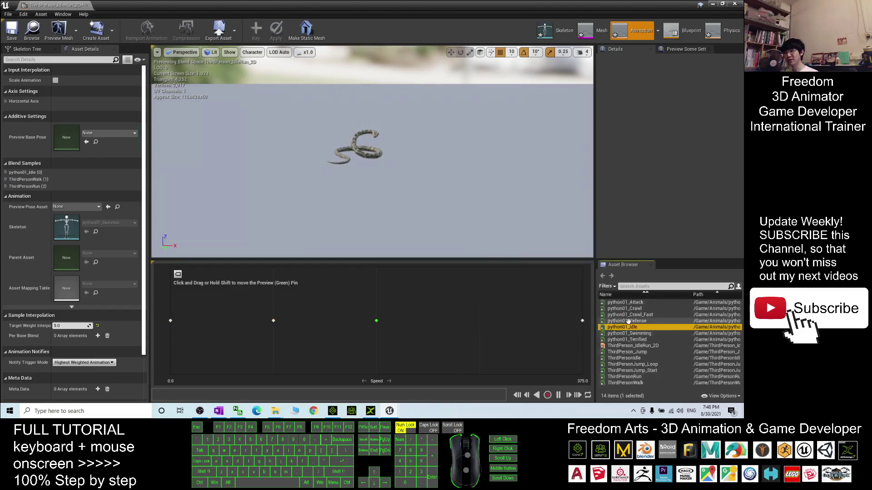
{"action": "mouse_move", "coordinate": [622, 309]}
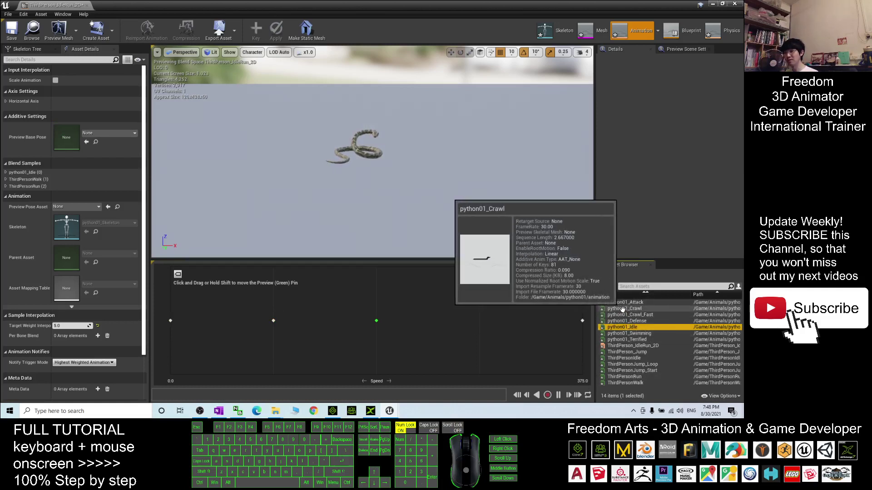
{"action": "left_click_drag", "start_coordinate": [622, 309], "coordinate": [273, 321]}
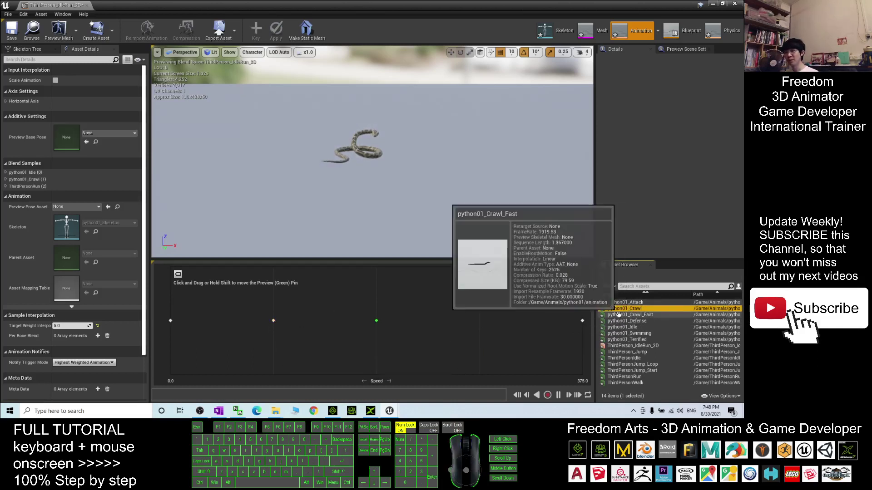
{"action": "left_click_drag", "start_coordinate": [622, 315], "coordinate": [583, 322]}
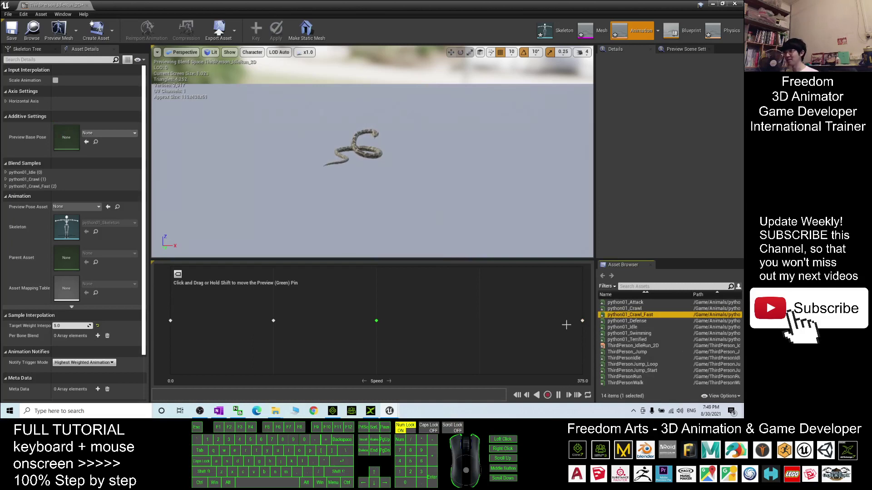
- Preview the blend from speed 0 upward, then save and close the blend space
{"action": "left_click_drag", "start_coordinate": [369, 319], "coordinate": [156, 319]}
{"action": "mouse_move", "coordinate": [202, 324]}
{"action": "left_mouse_down"}
{"action": "mouse_move", "coordinate": [584, 320]}
{"action": "mouse_move", "coordinate": [346, 321]}
{"action": "left_mouse_up"}
{"action": "left_click", "coordinate": [14, 30]}
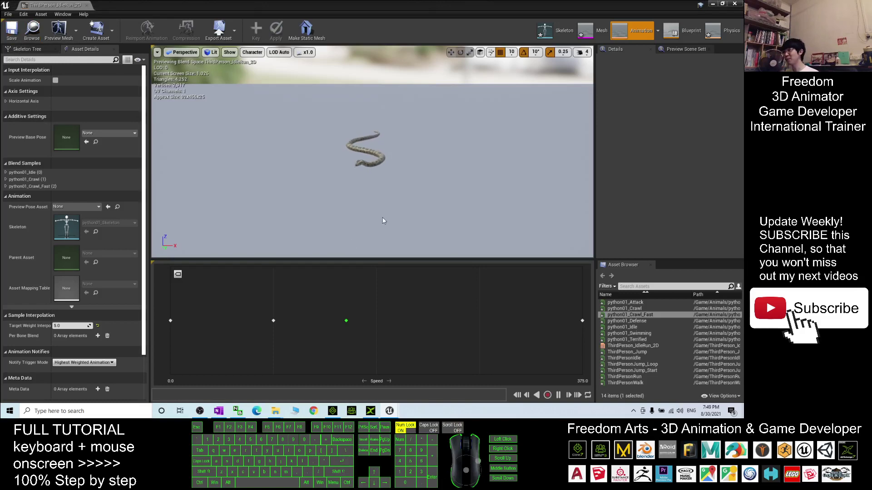
{"action": "left_click", "coordinate": [735, 4]}
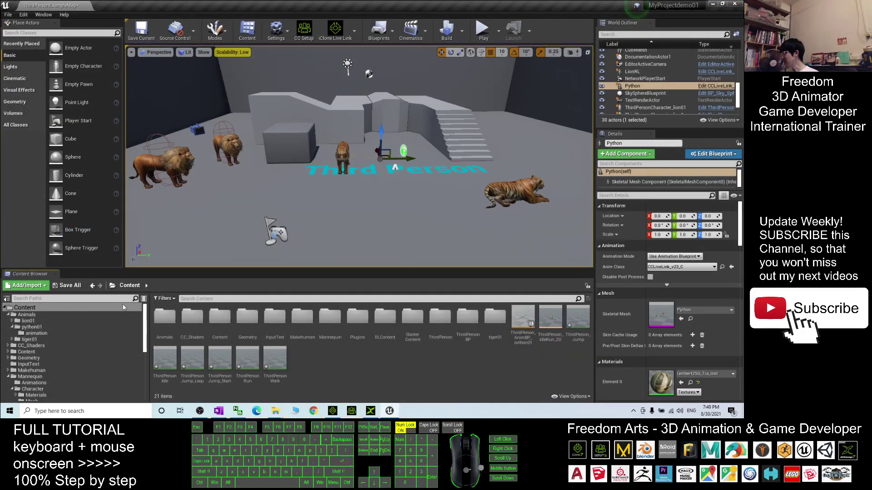
- Return the Content Browser to the Content root folder with the folder tree visible
{"action": "left_click", "coordinate": [143, 321]}
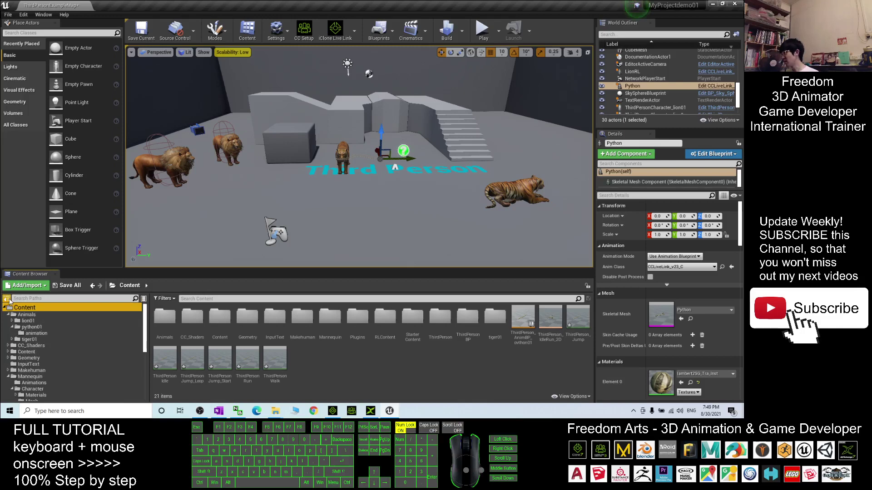
{"action": "left_click", "coordinate": [7, 299]}
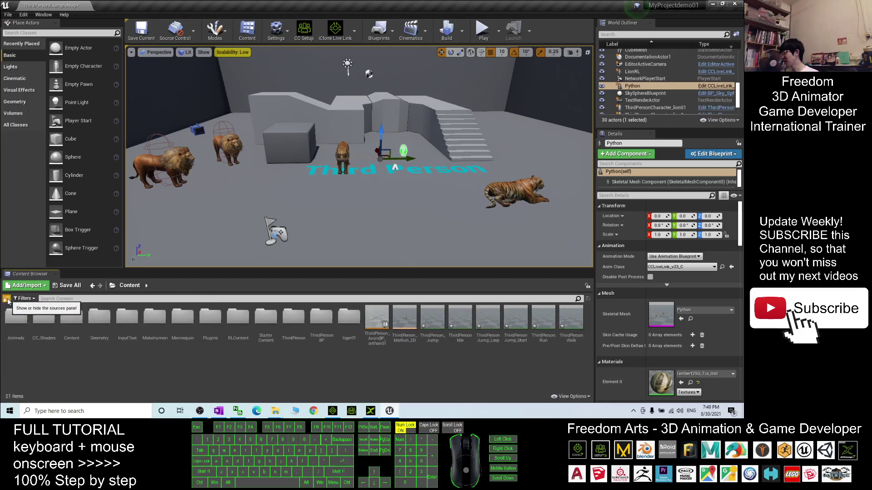
{"action": "left_click", "coordinate": [7, 300]}
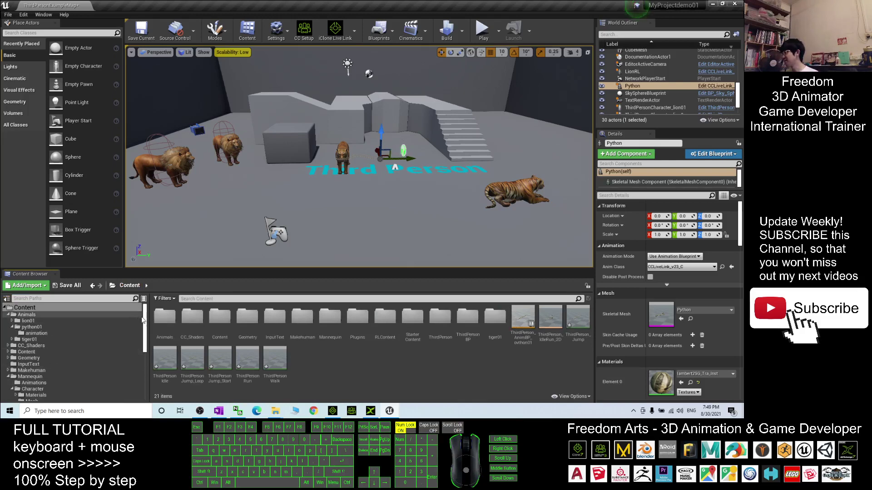
{"action": "mouse_move", "coordinate": [145, 321]}
{"action": "left_mouse_down"}
{"action": "mouse_move", "coordinate": [154, 371]}
{"action": "mouse_move", "coordinate": [144, 322]}
{"action": "left_mouse_up"}
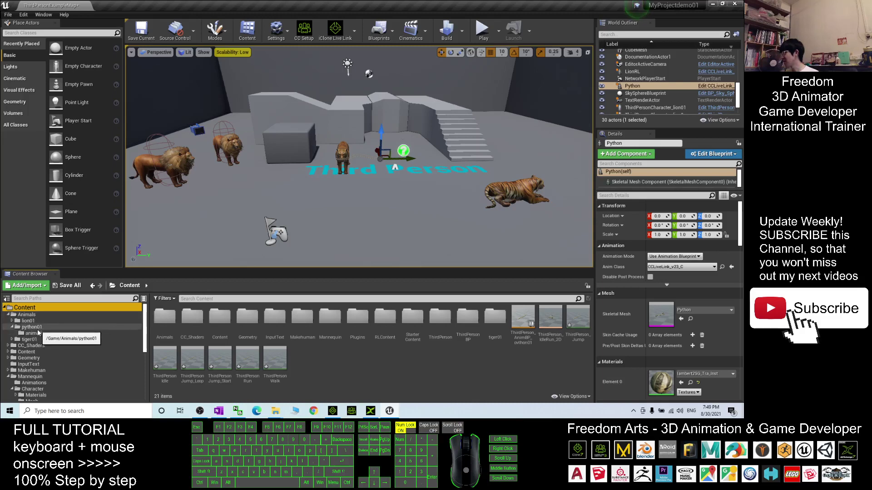
- Select the eight assets from ThirdPerson_AnimBP_python01 through ThirdPersonWalk and drop them onto Animals/python01/animation
{"action": "left_click", "coordinate": [523, 320]}
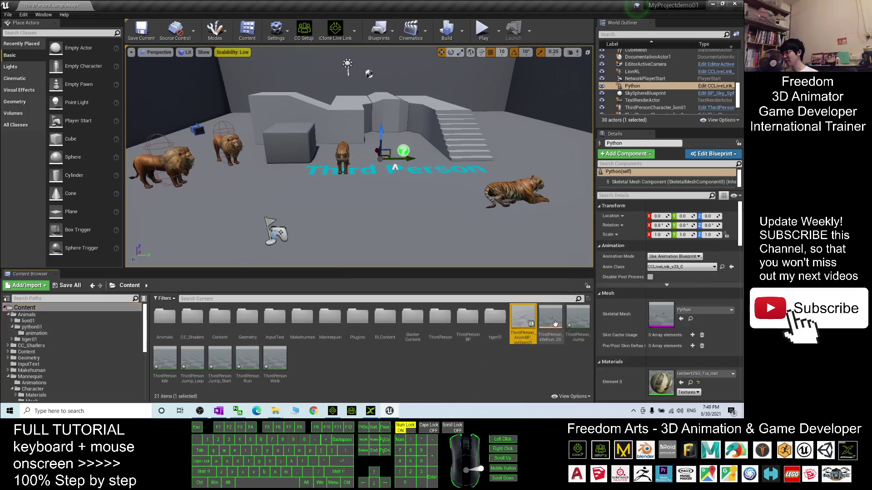
{"action": "left_click", "coordinate": [524, 319]}
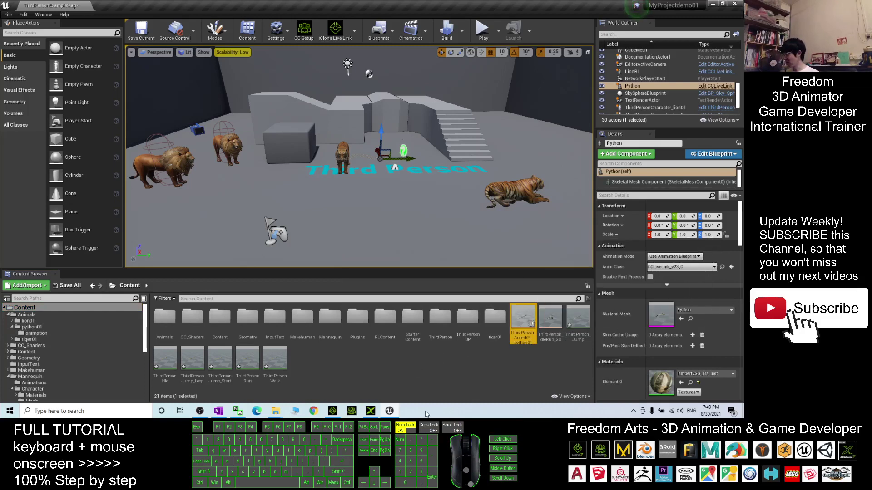
{"action": "left_click", "coordinate": [276, 372], "text": "shift"}
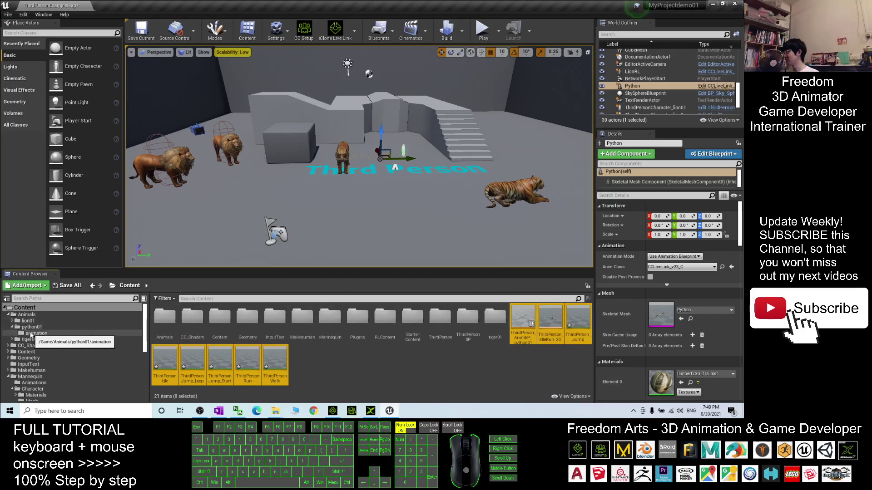
{"action": "left_click_drag", "start_coordinate": [182, 366], "coordinate": [42, 336]}
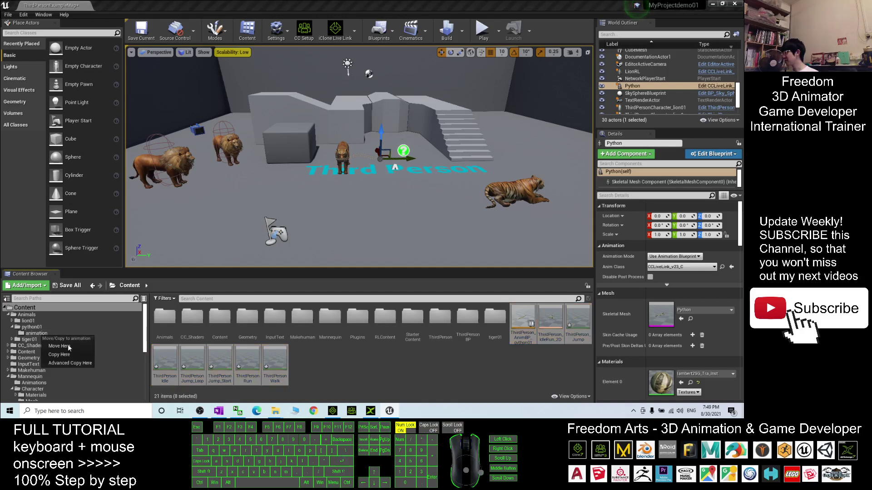